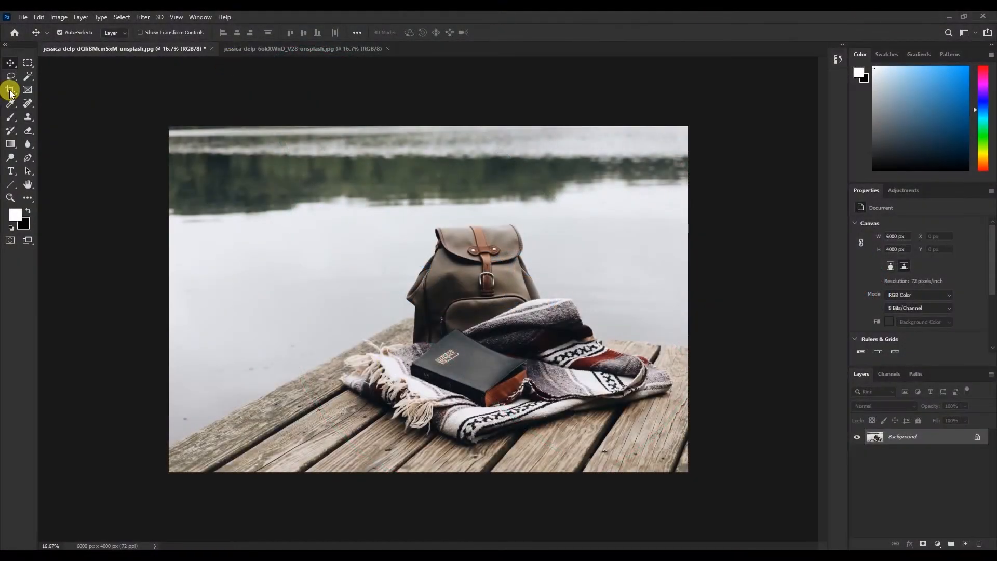
- Resize the crop frame at the fixed 516:263 ratio and switch the crop constraint to W x H x Resolution
{"action": "left_click", "coordinate": [10, 92]}
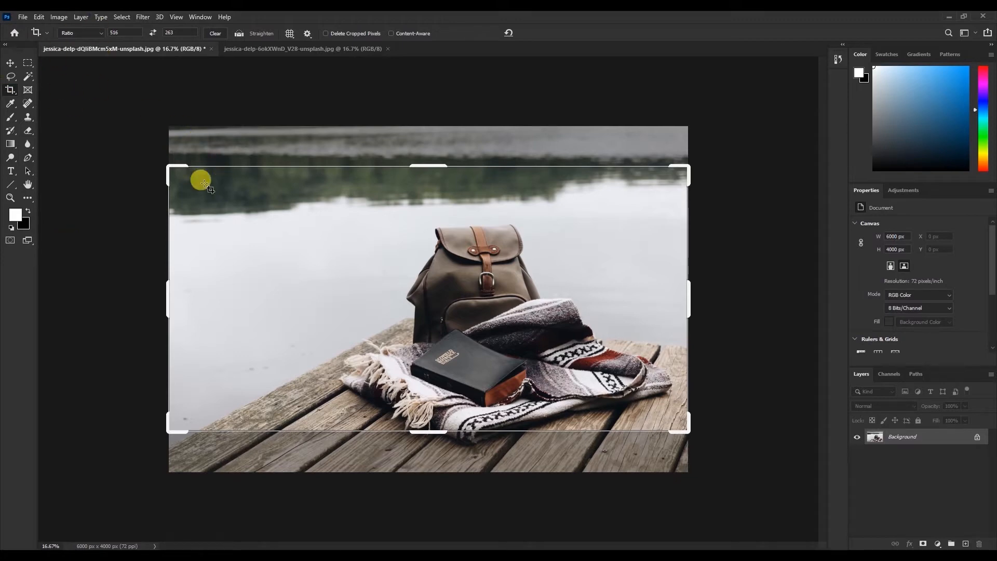
{"action": "mouse_move", "coordinate": [168, 167]}
{"action": "left_mouse_down"}
{"action": "mouse_move", "coordinate": [304, 242]}
{"action": "mouse_move", "coordinate": [147, 174]}
{"action": "mouse_move", "coordinate": [335, 249]}
{"action": "mouse_move", "coordinate": [164, 173]}
{"action": "left_mouse_up"}
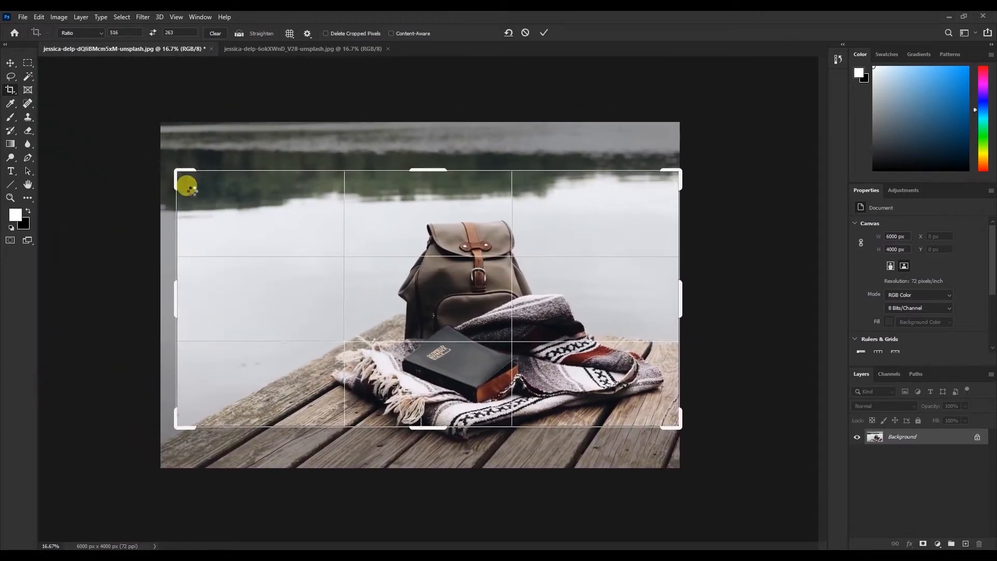
{"action": "left_click_drag", "start_coordinate": [411, 170], "coordinate": [385, 171]}
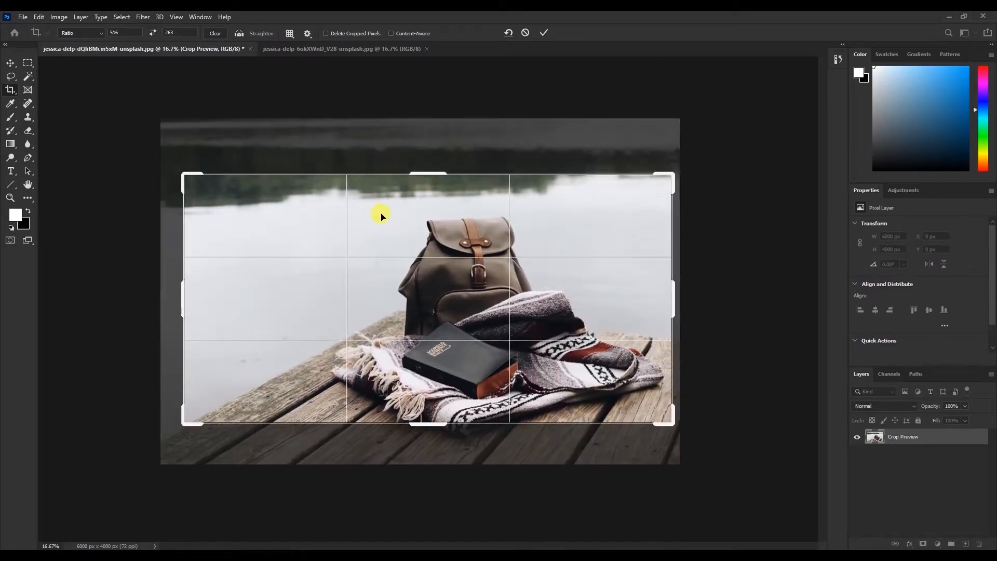
{"action": "left_click", "coordinate": [98, 33]}
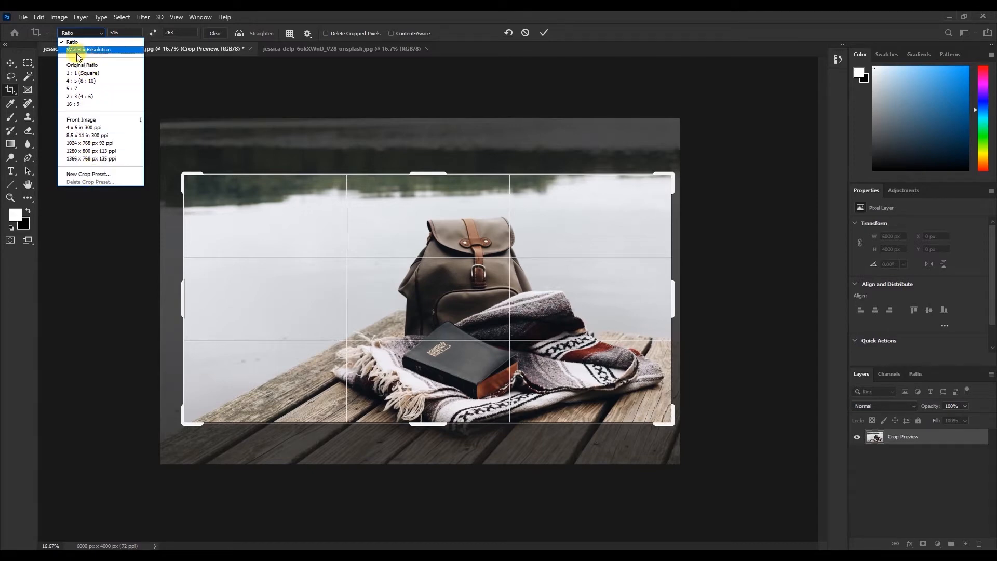
{"action": "left_click", "coordinate": [86, 50]}
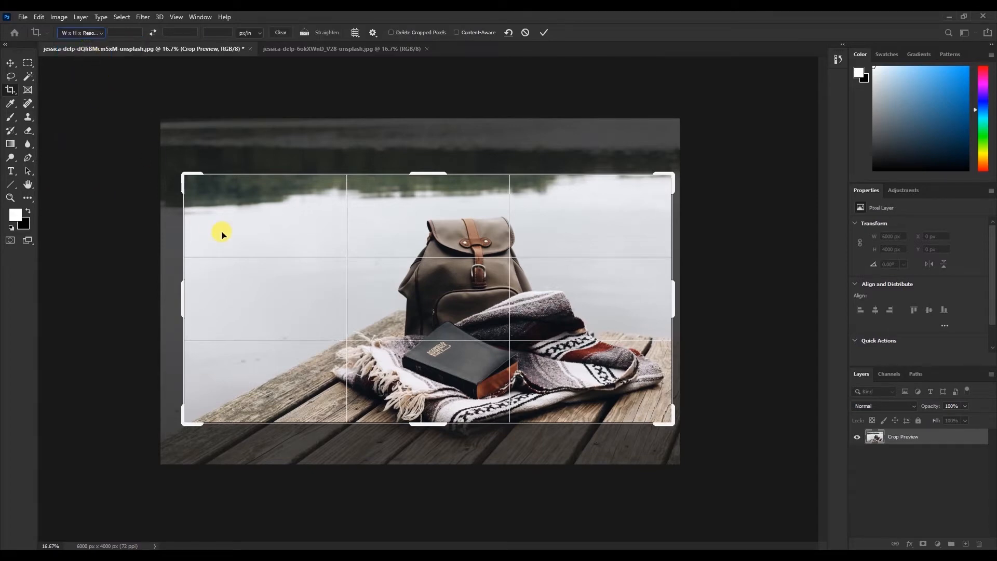
- Crop the photo freely around the backpack, blanket and book to about 3960 px wide
{"action": "left_click_drag", "start_coordinate": [187, 165], "coordinate": [203, 186]}
{"action": "left_click_drag", "start_coordinate": [418, 174], "coordinate": [394, 147]}
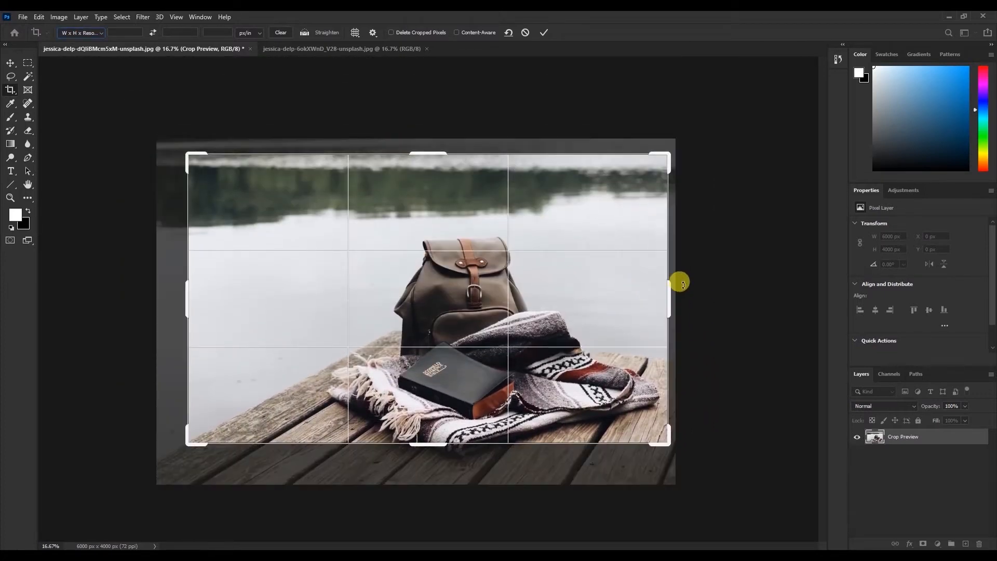
{"action": "mouse_move", "coordinate": [669, 292]}
{"action": "left_mouse_down"}
{"action": "mouse_move", "coordinate": [410, 294]}
{"action": "mouse_move", "coordinate": [659, 293]}
{"action": "mouse_move", "coordinate": [661, 307]}
{"action": "left_mouse_up"}
{"action": "left_click_drag", "start_coordinate": [418, 440], "coordinate": [419, 453]}
{"action": "left_click_drag", "start_coordinate": [659, 296], "coordinate": [666, 308]}
{"action": "left_click_drag", "start_coordinate": [193, 298], "coordinate": [249, 291]}
{"action": "left_click_drag", "start_coordinate": [431, 141], "coordinate": [412, 169]}
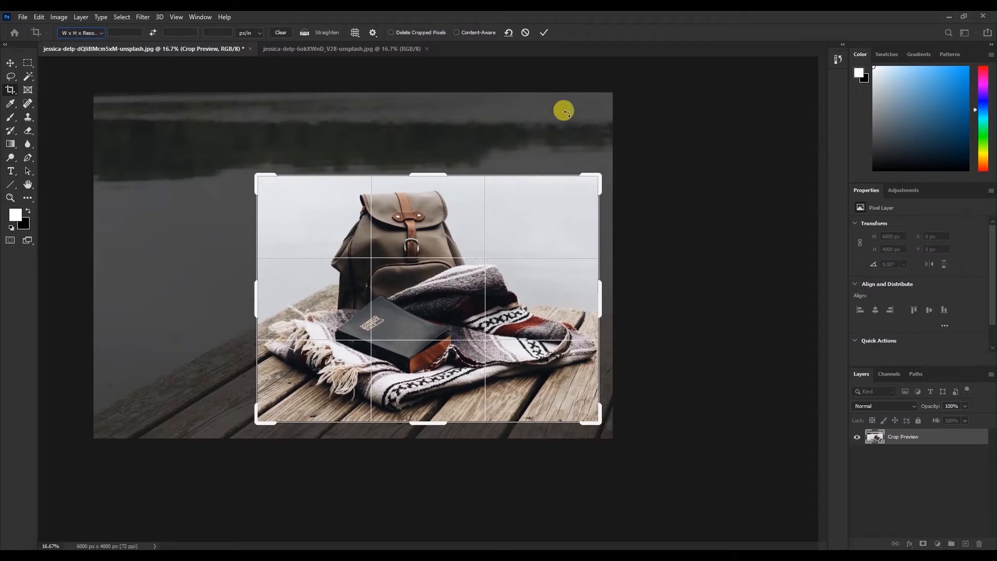
{"action": "left_click", "coordinate": [544, 34]}
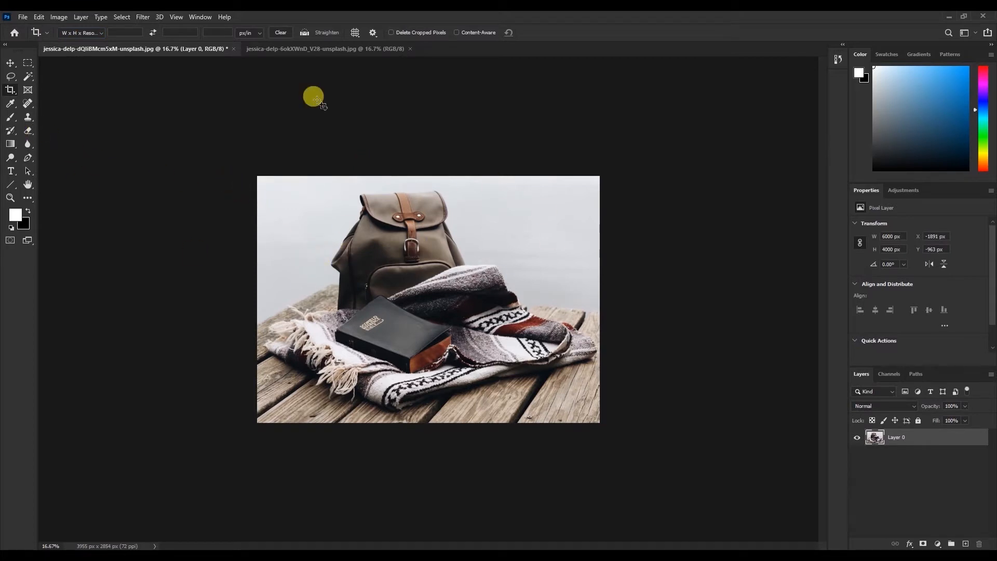
- Recrop the photo around the backpack to about 4150 × 2990 px with Delete Cropped Pixels enabled
{"action": "left_click_drag", "start_coordinate": [255, 175], "coordinate": [638, 424]}
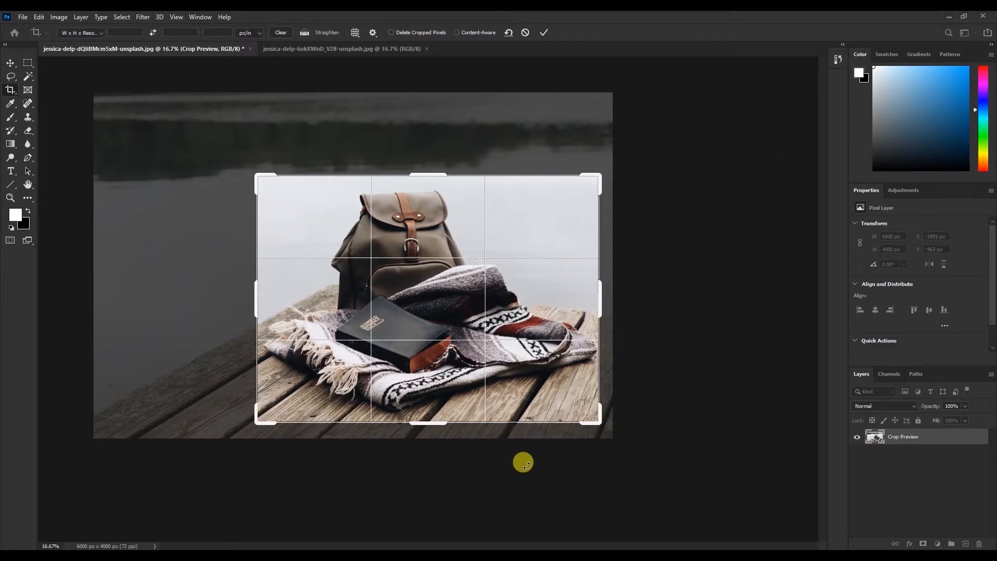
{"action": "left_click_drag", "start_coordinate": [255, 295], "coordinate": [231, 297]}
{"action": "left_click_drag", "start_coordinate": [434, 173], "coordinate": [430, 141]}
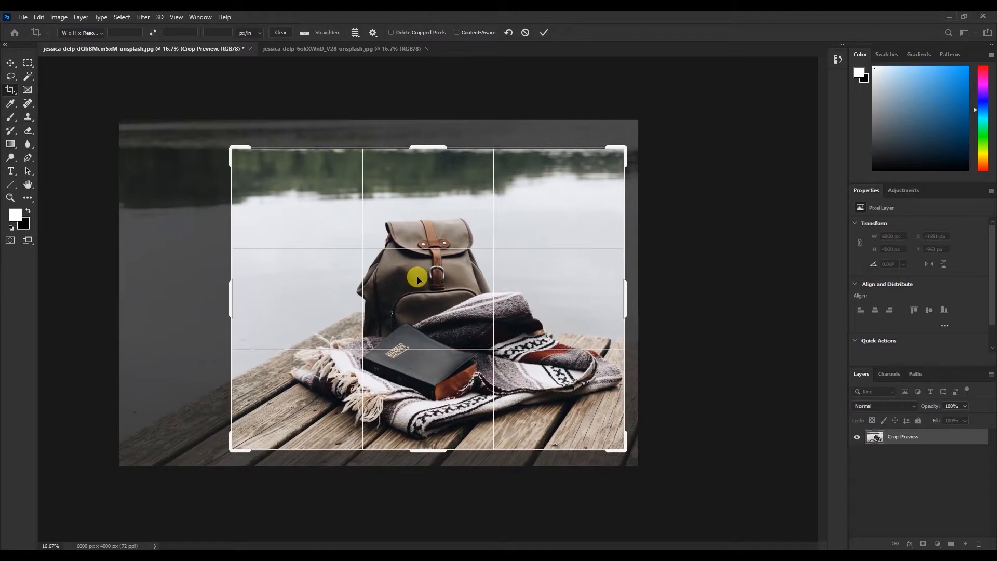
{"action": "left_click_drag", "start_coordinate": [228, 144], "coordinate": [247, 167]}
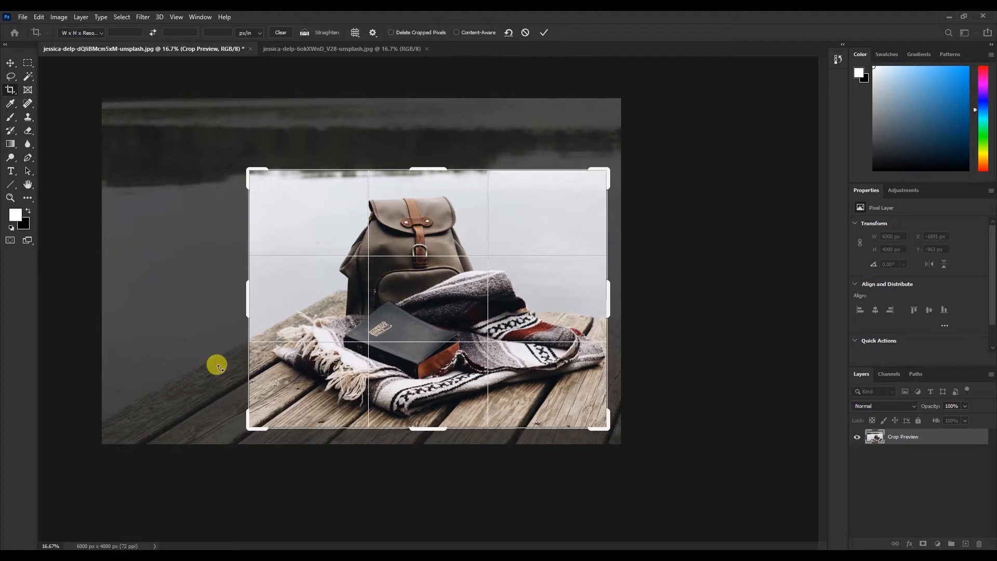
{"action": "left_click", "coordinate": [393, 33]}
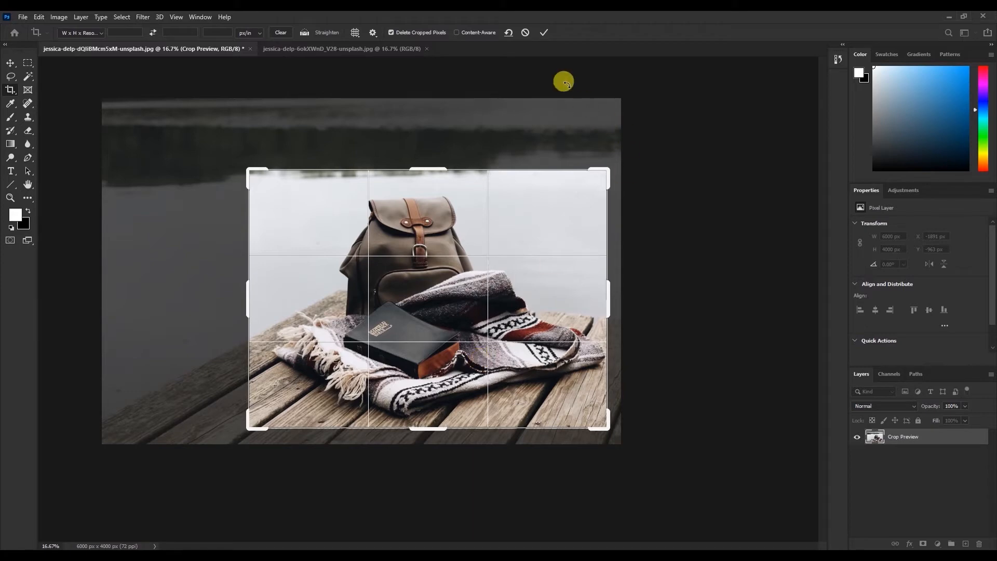
{"action": "left_click", "coordinate": [544, 33]}
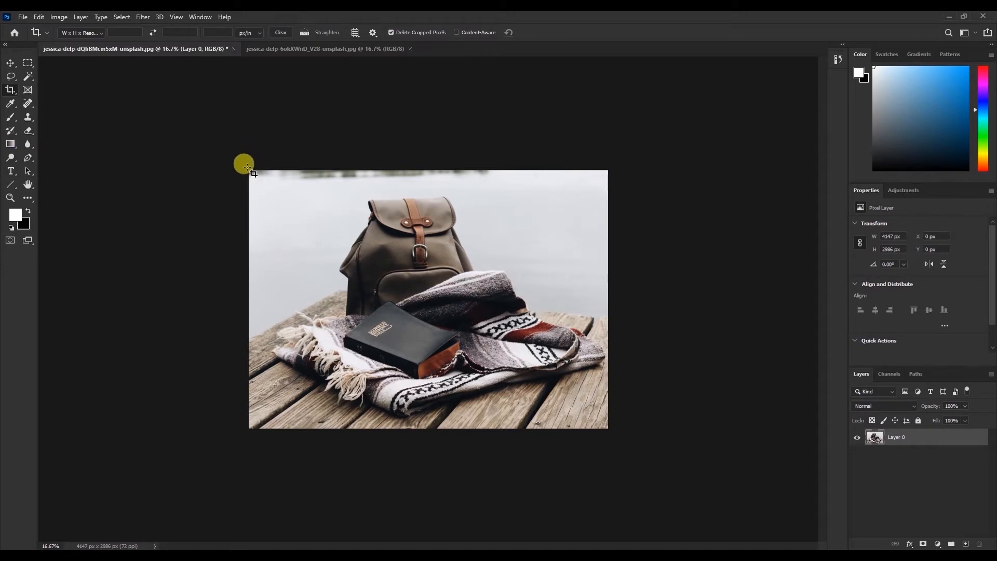
- Check the crop frame for remaining outside pixels, and revert the backpack photo to its original history snapshot
{"action": "left_click_drag", "start_coordinate": [248, 167], "coordinate": [663, 488]}
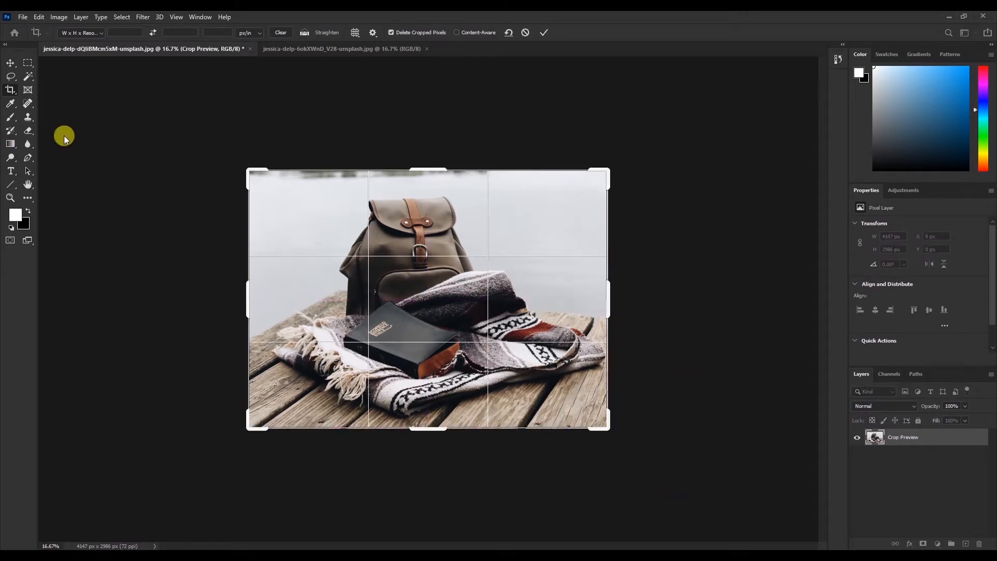
{"action": "key", "text": "v"}
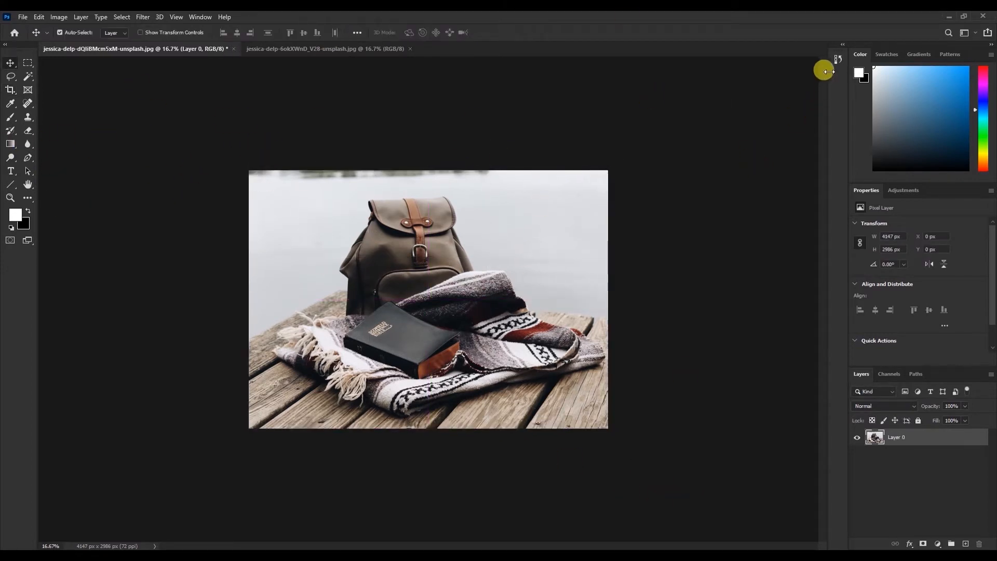
{"action": "left_click", "coordinate": [838, 60]}
{"action": "scroll", "coordinate": [787, 71], "scroll_direction": "up", "scroll_amount": 2}
{"action": "left_click", "coordinate": [758, 72]}
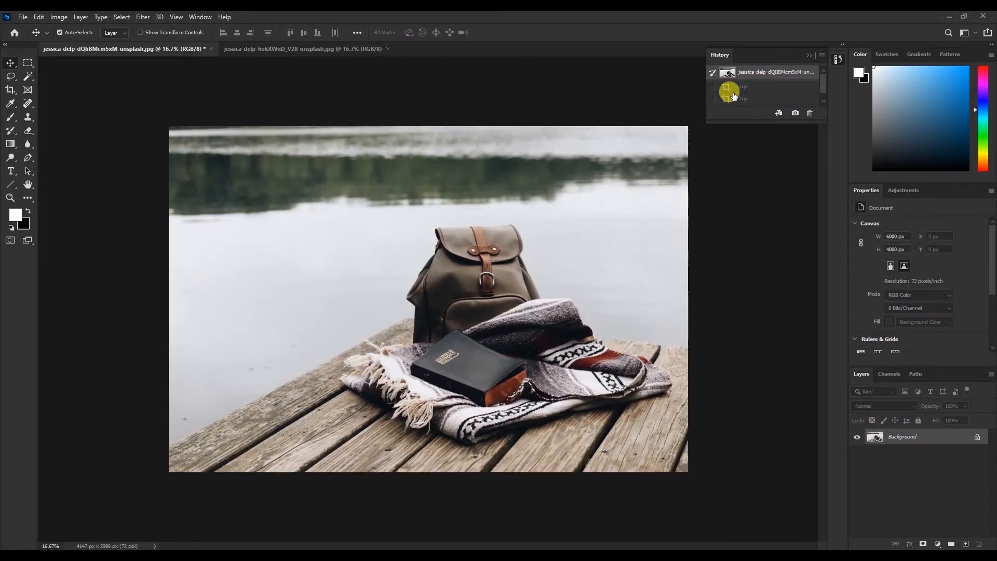
{"action": "left_click", "coordinate": [811, 61]}
- Straighten the backpack photo along the far shoreline above the lake reflection and apply the crop
{"action": "left_click", "coordinate": [10, 90]}
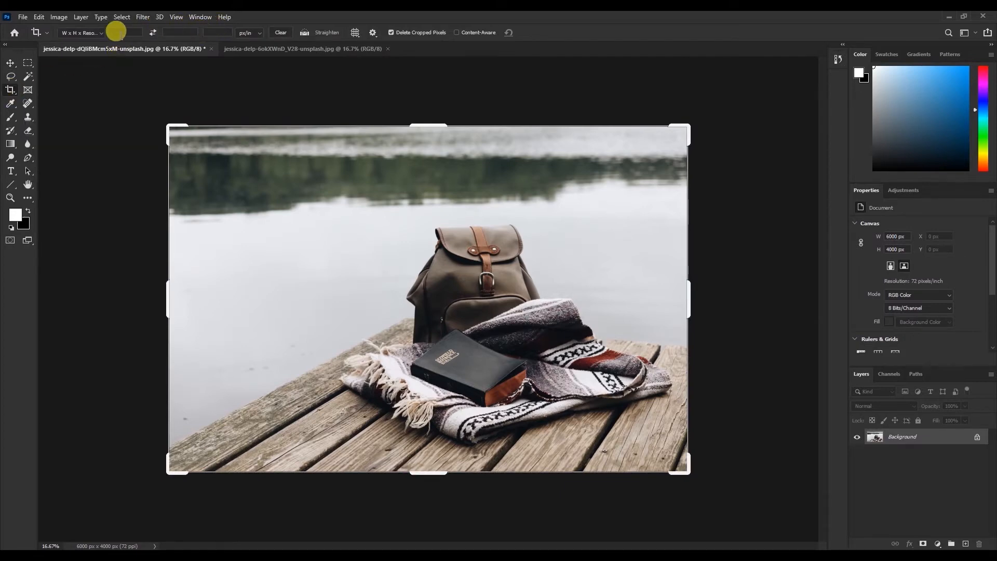
{"action": "left_click", "coordinate": [126, 32]}
{"action": "left_click", "coordinate": [217, 32]}
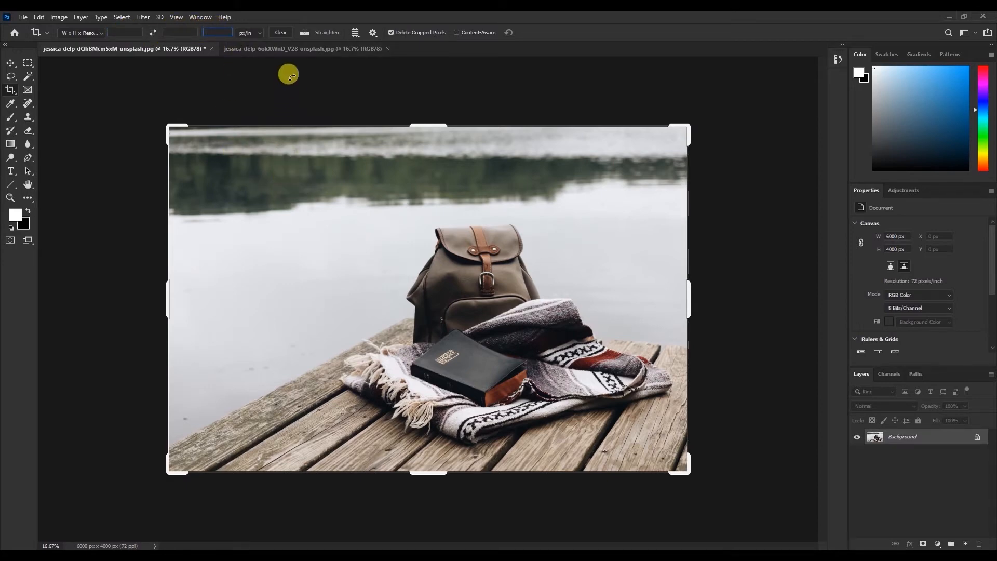
{"action": "left_click", "coordinate": [305, 33]}
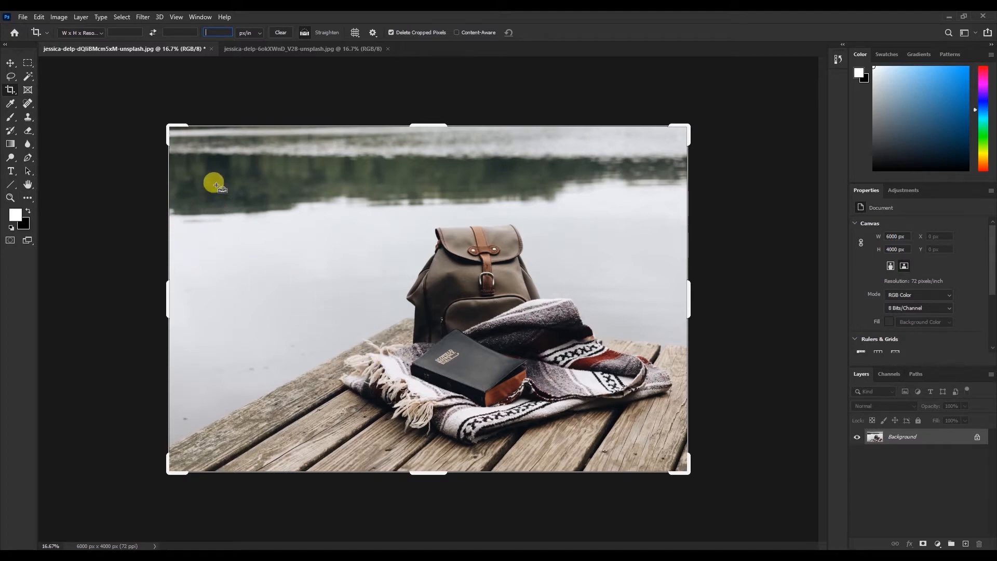
{"action": "left_click_drag", "start_coordinate": [168, 151], "coordinate": [728, 161]}
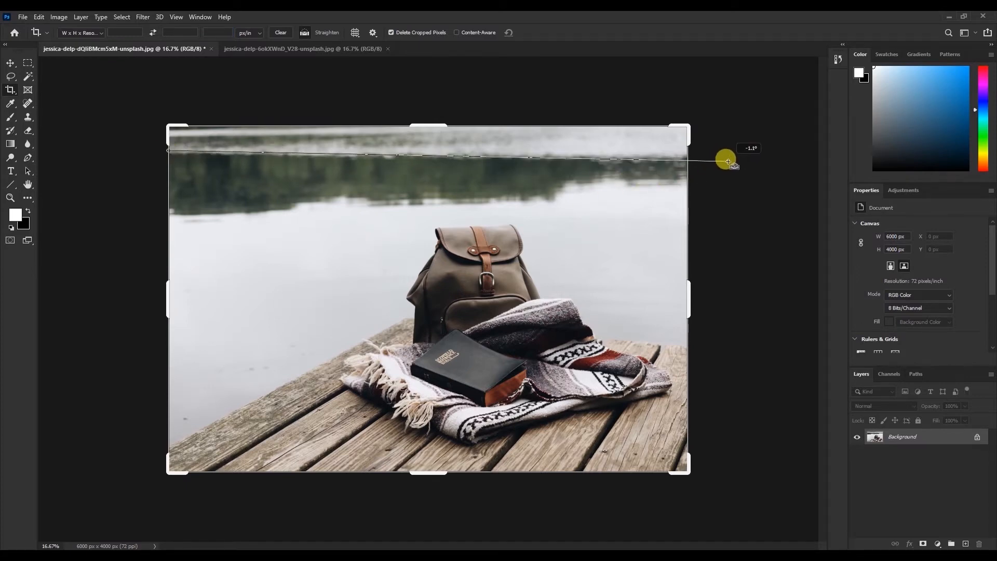
{"action": "left_click_drag", "start_coordinate": [729, 162], "coordinate": [726, 158]}
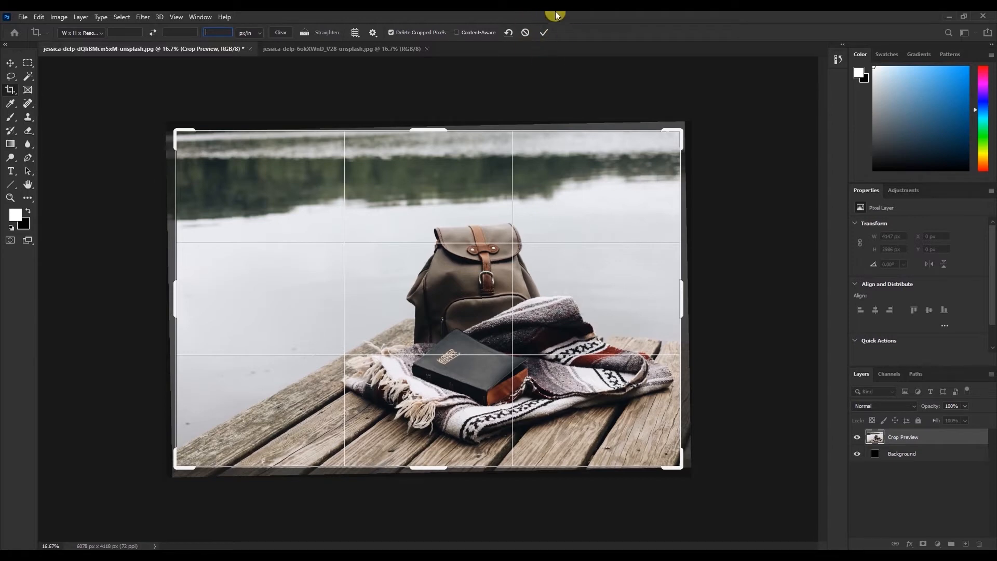
{"action": "left_click", "coordinate": [544, 32]}
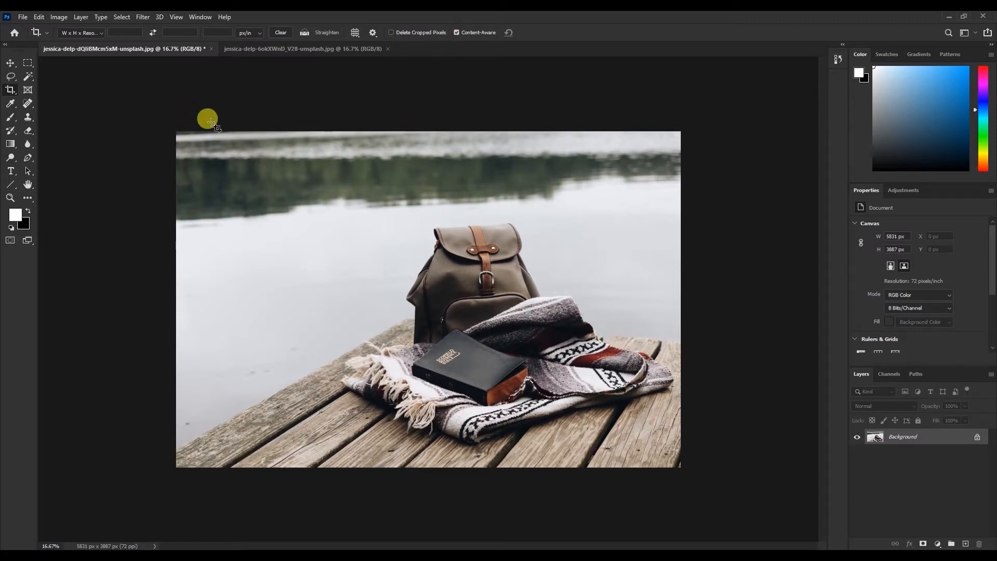
- Extend the backpack photo above the lake to about 4370 px high using Content-Aware crop
{"action": "left_click_drag", "start_coordinate": [176, 131], "coordinate": [675, 462]}
{"action": "left_click_drag", "start_coordinate": [418, 129], "coordinate": [414, 101]}
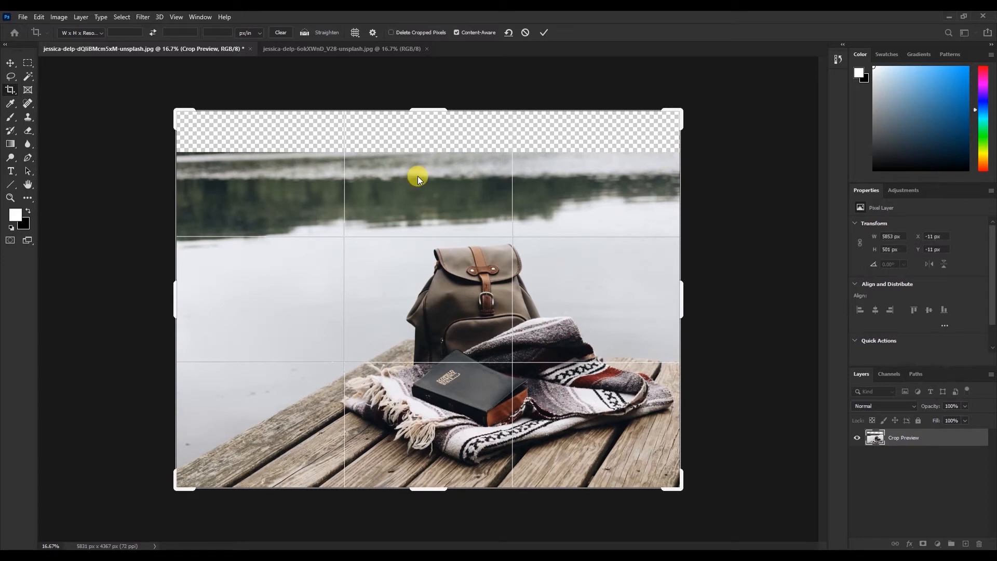
{"action": "key", "text": "Return"}
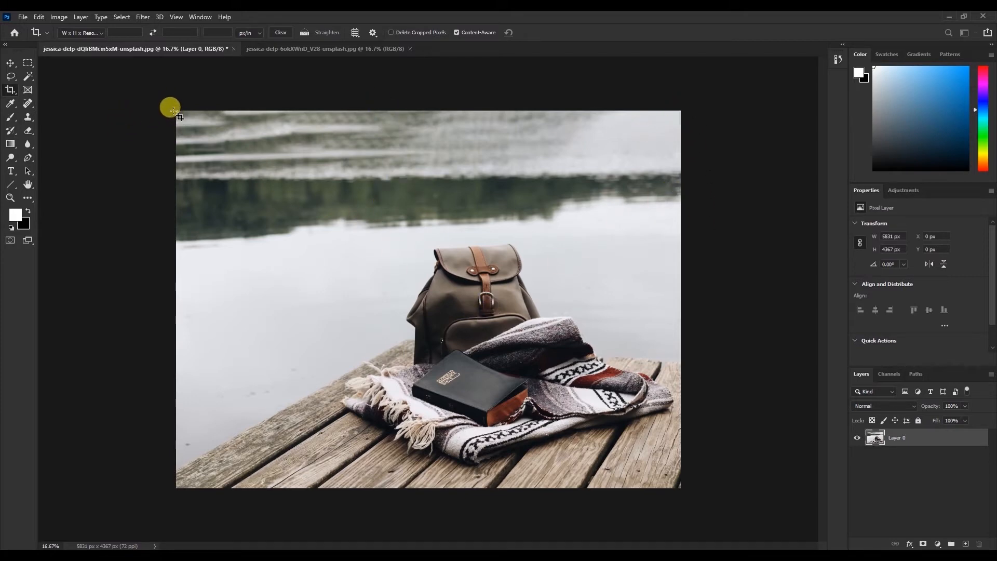
- Extend the photo beyond its right edge to about 6550 px wide using Content-Aware crop
{"action": "left_click_drag", "start_coordinate": [173, 104], "coordinate": [679, 459]}
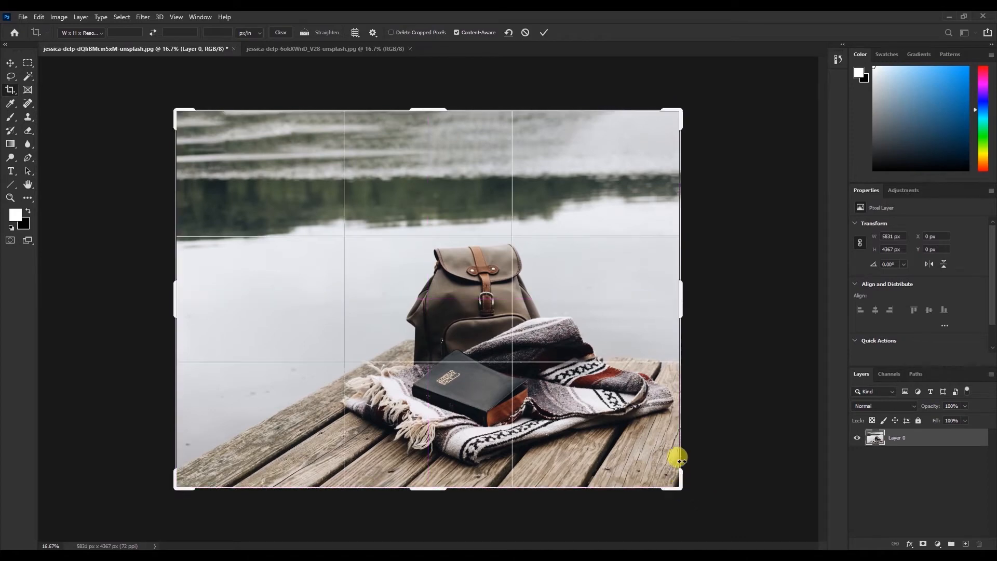
{"action": "left_click_drag", "start_coordinate": [679, 299], "coordinate": [718, 300]}
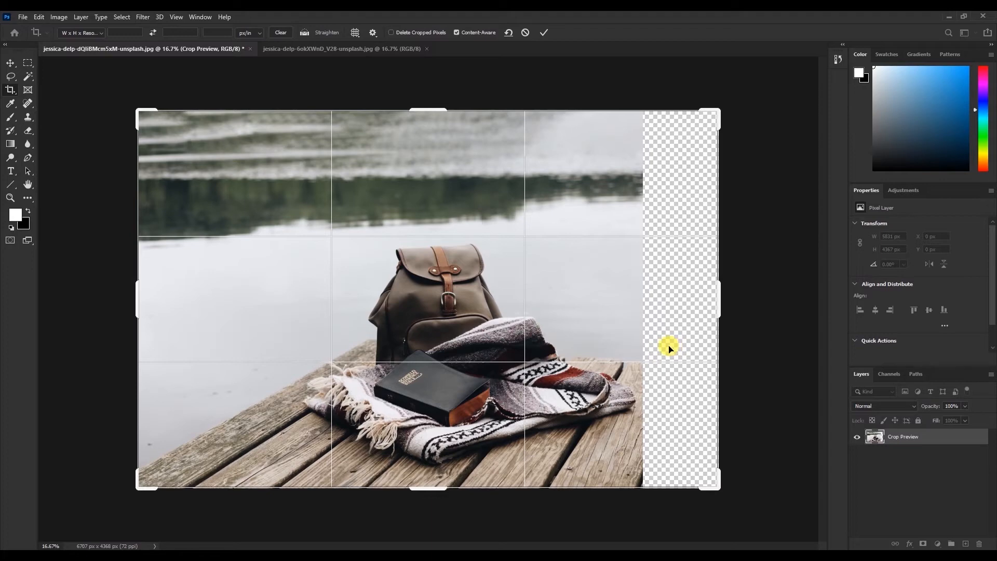
{"action": "mouse_move", "coordinate": [715, 297]}
{"action": "left_mouse_down"}
{"action": "mouse_move", "coordinate": [704, 292]}
{"action": "mouse_move", "coordinate": [711, 301]}
{"action": "left_mouse_up"}
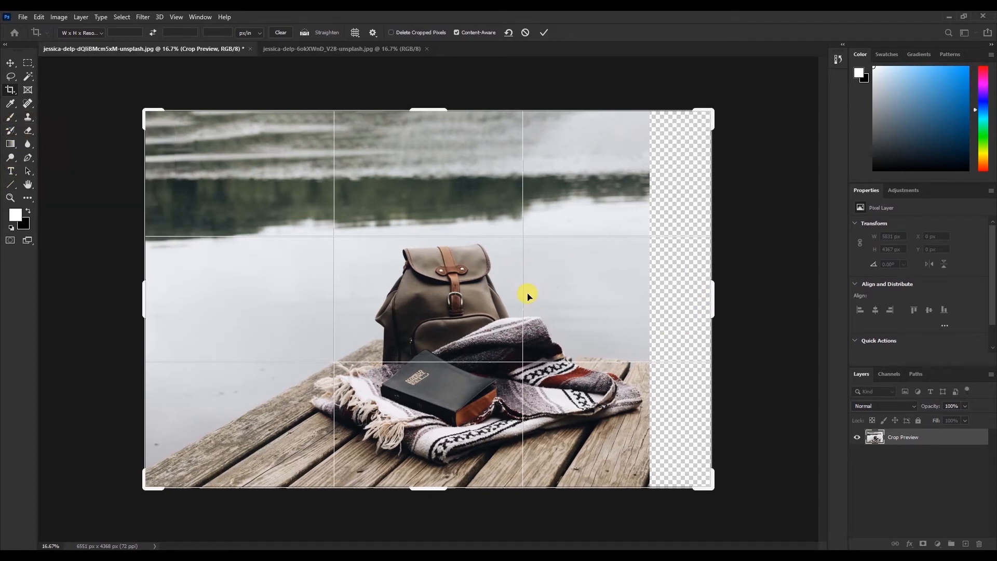
{"action": "key", "text": "Return"}
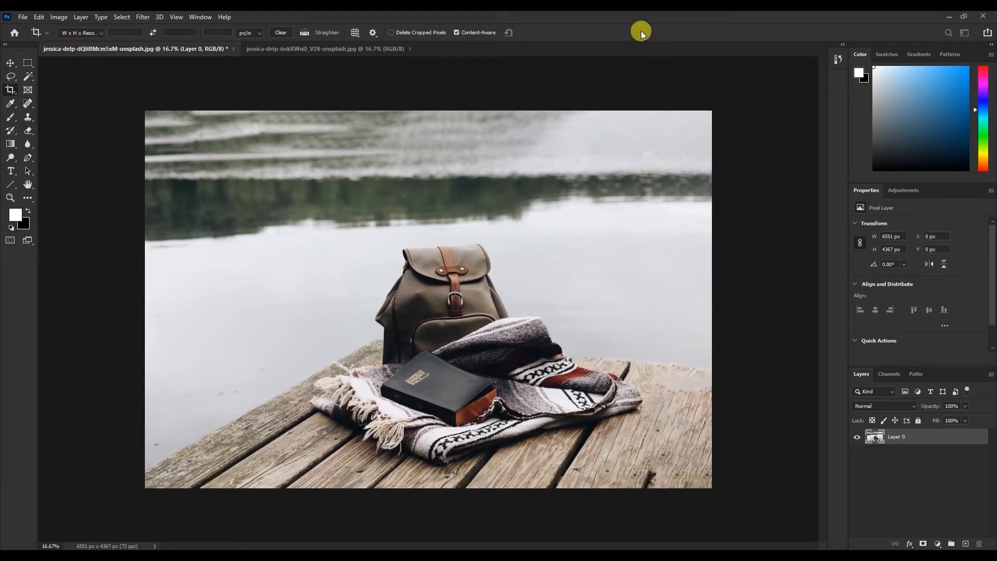
- Switch to the open-book photo and crop it to the book's left page with the Perspective Crop Tool
{"action": "right_click", "coordinate": [8, 91]}
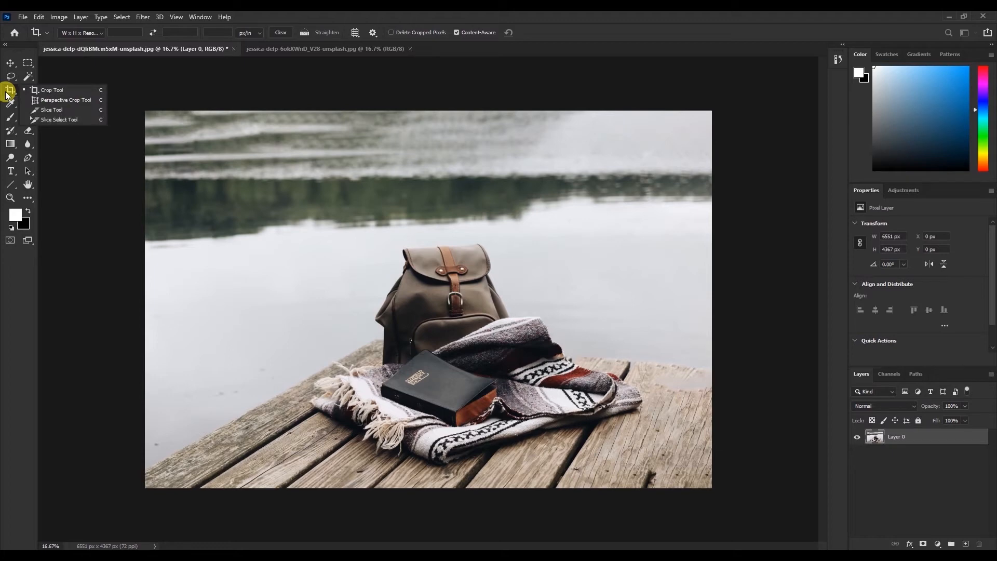
{"action": "left_click", "coordinate": [64, 102]}
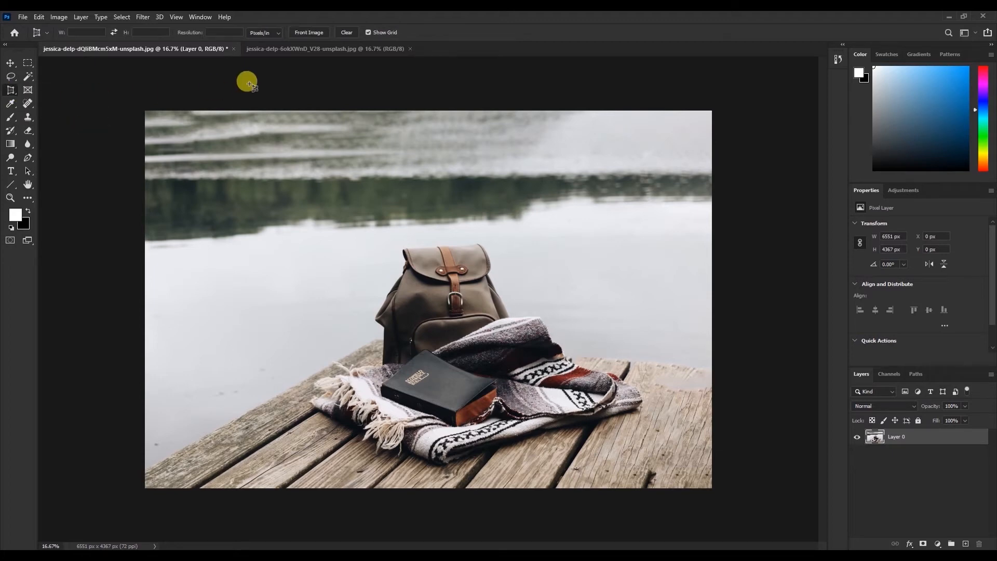
{"action": "left_click", "coordinate": [292, 49]}
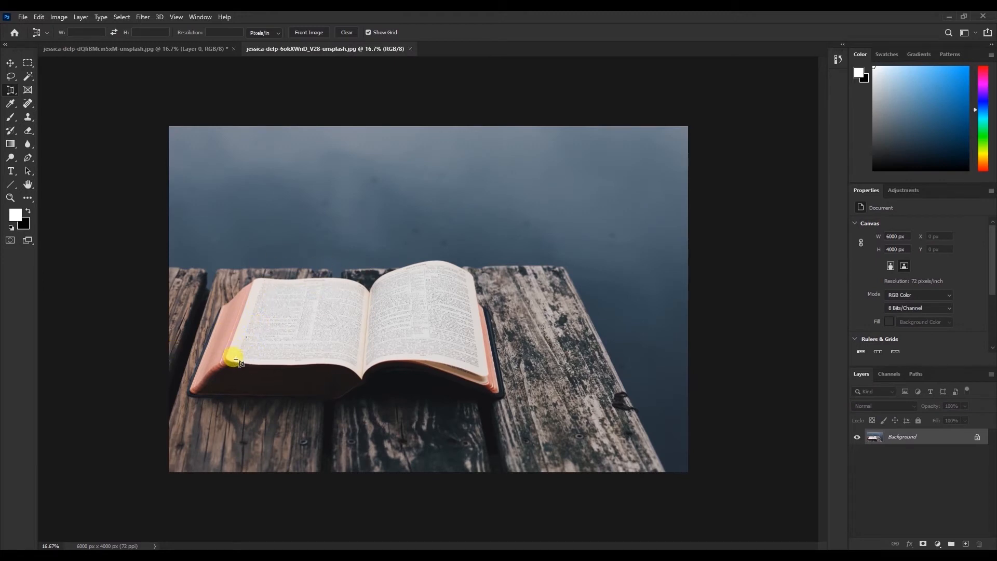
{"action": "left_click", "coordinate": [233, 355]}
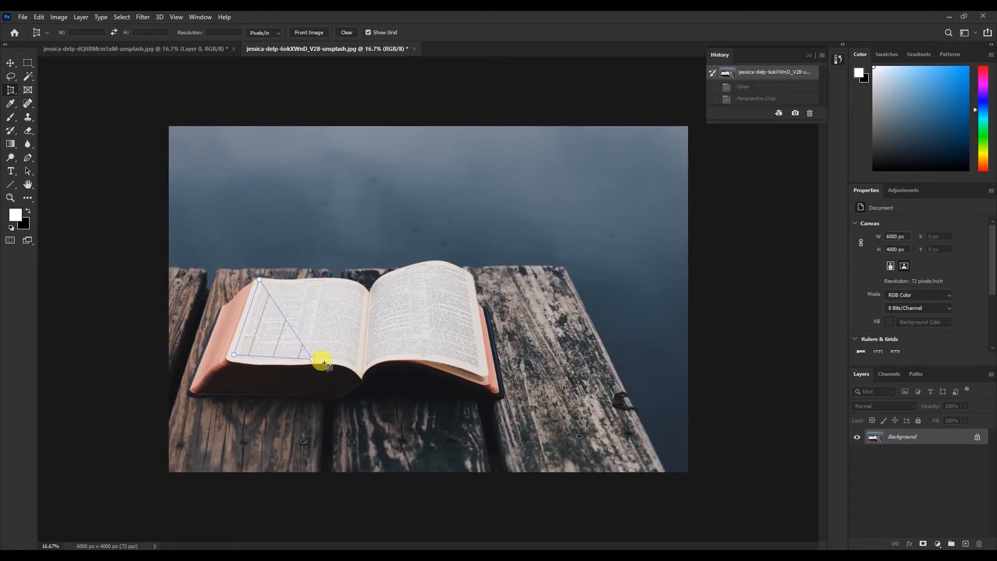
{"action": "left_click", "coordinate": [358, 368]}
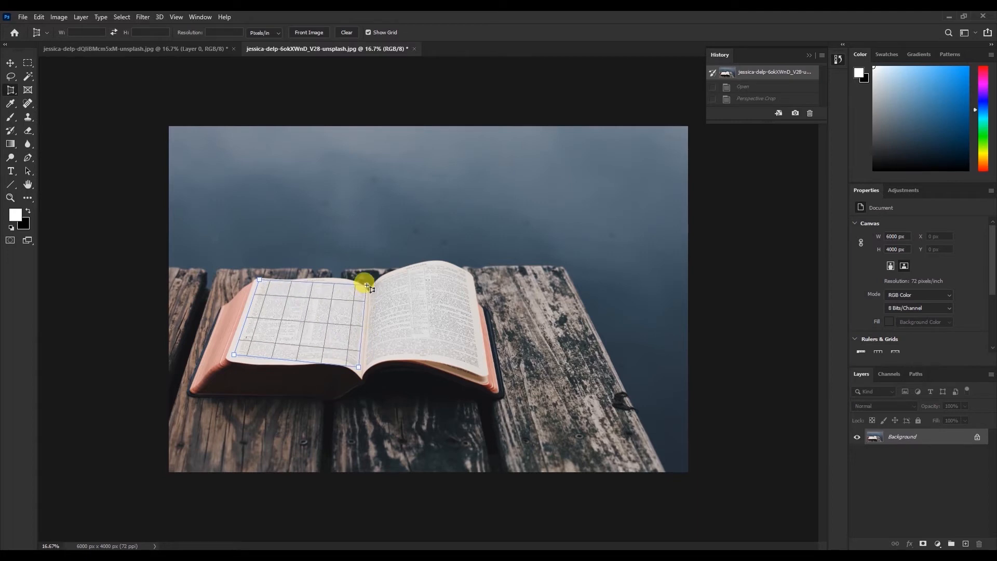
{"action": "left_click", "coordinate": [367, 285]}
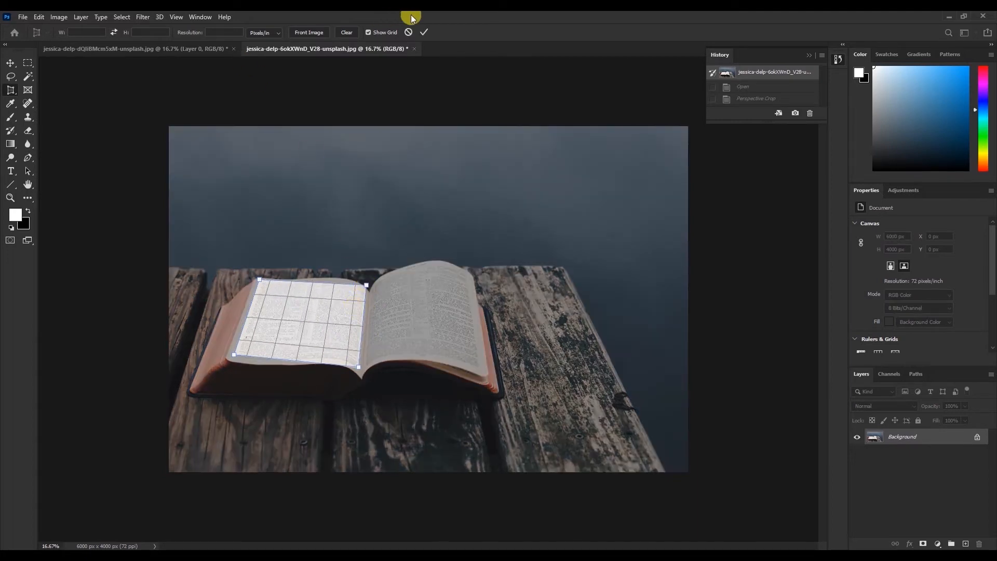
{"action": "left_click", "coordinate": [424, 33]}
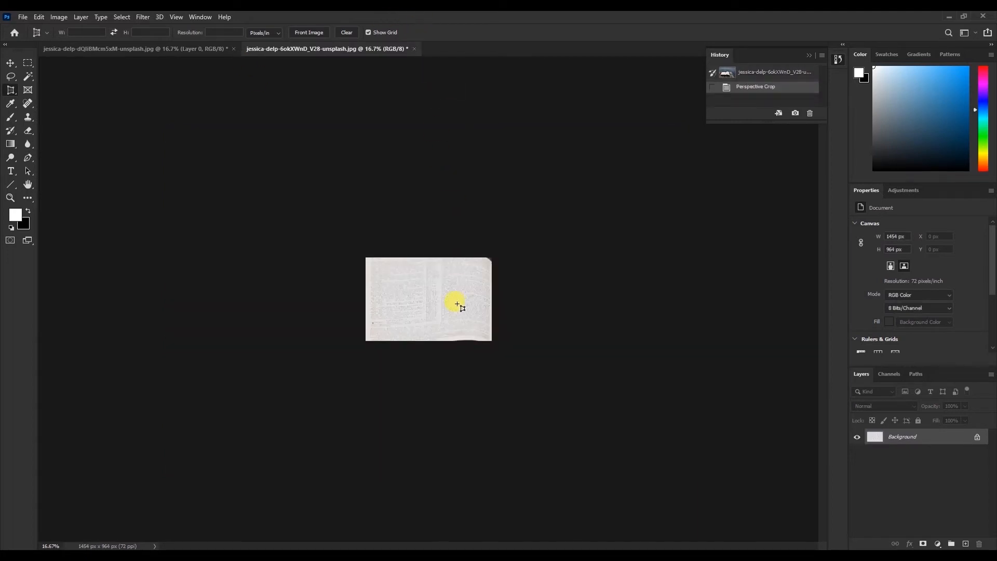
- Inspect the flattened book page up close at 66.7% magnification
{"action": "key", "text": "ctrl+plus"}
{"action": "key", "text": "ctrl+plus"}
{"action": "key", "text": "ctrl+plus"}
{"action": "key", "text": "ctrl+plus"}
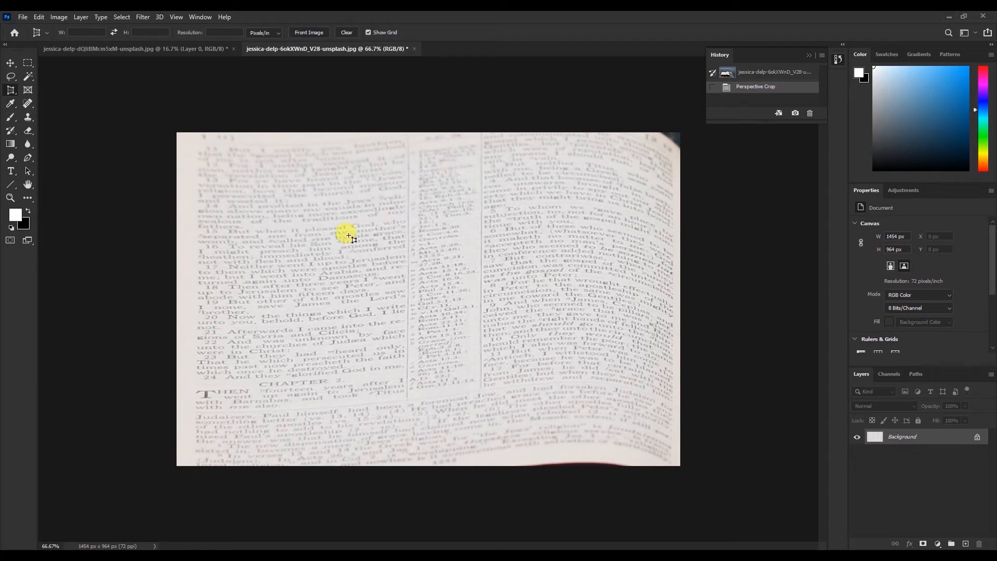
- Switch back to the backpack photo and revert it to its originally opened state
{"action": "left_click", "coordinate": [177, 50]}
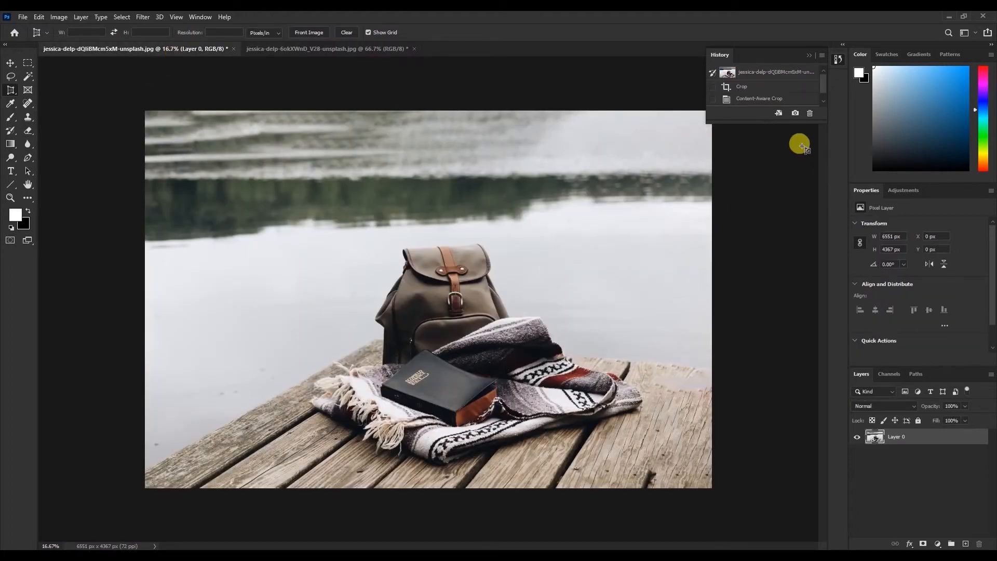
{"action": "left_click", "coordinate": [757, 73]}
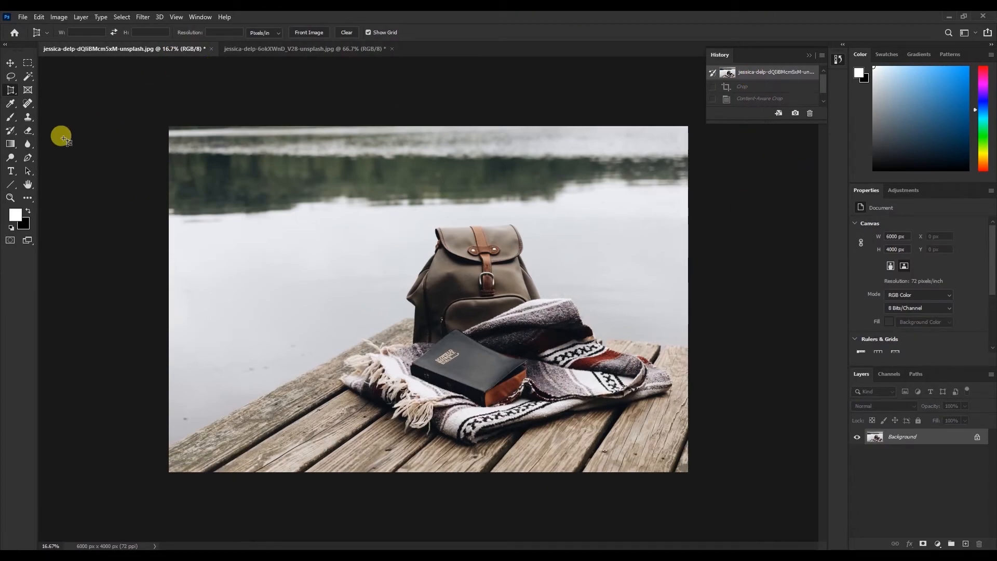
- With the Slice Tool, divide the backpack photo horizontally into 3 evenly spaced slices down, with vertical division also enabled
{"action": "left_click_drag", "start_coordinate": [17, 96], "coordinate": [54, 111]}
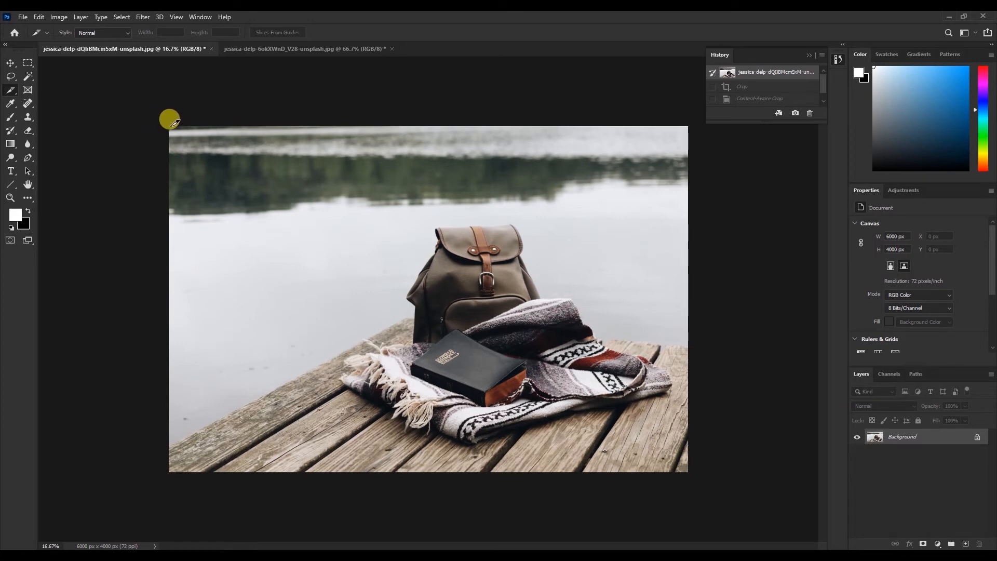
{"action": "right_click", "coordinate": [321, 234]}
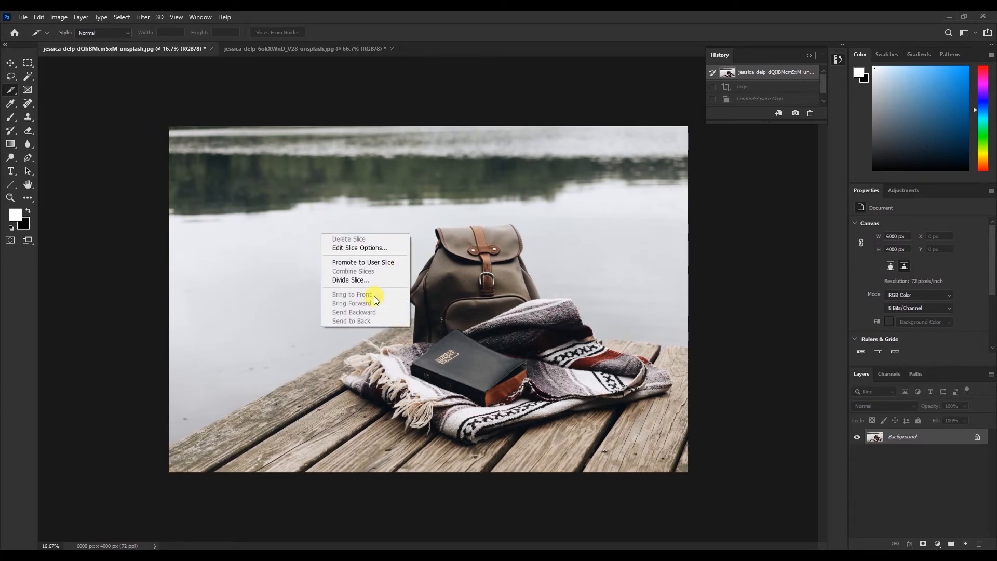
{"action": "left_click", "coordinate": [352, 281]}
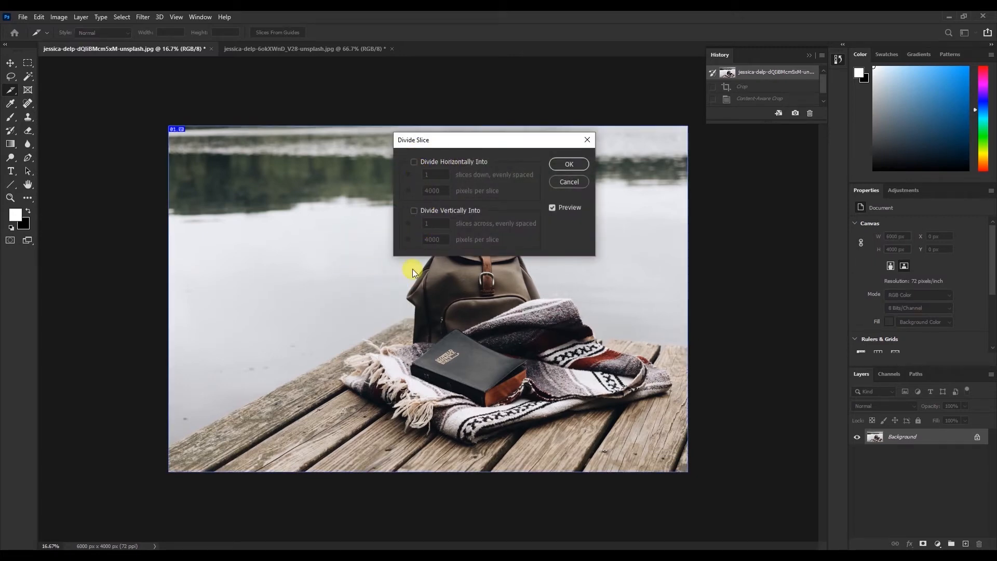
{"action": "left_click", "coordinate": [416, 162]}
{"action": "left_click", "coordinate": [414, 211]}
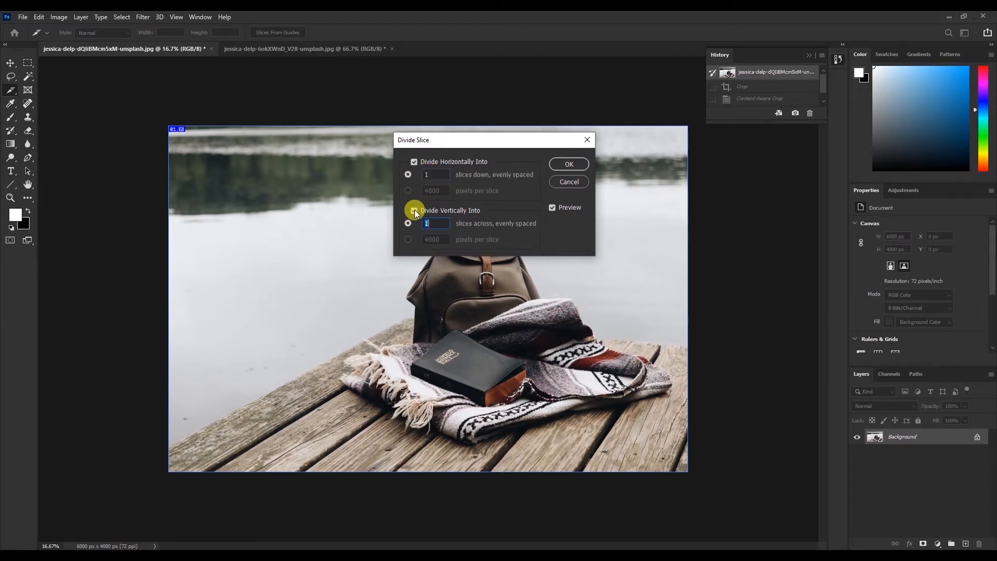
{"action": "left_click", "coordinate": [423, 175]}
{"action": "key", "text": "Up"}
{"action": "key", "text": "Up"}
{"action": "key", "text": "Up"}
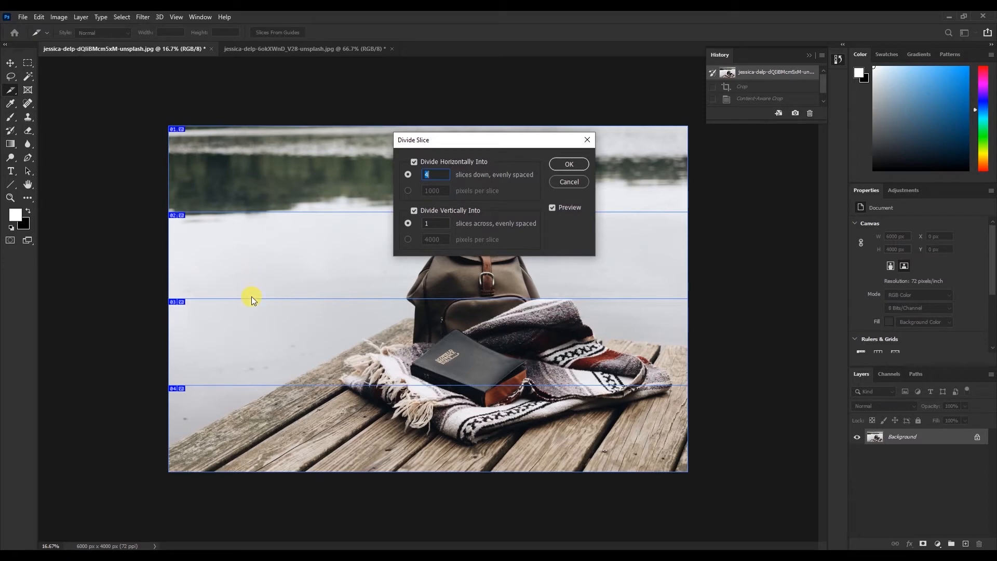
{"action": "type", "text": "3"}
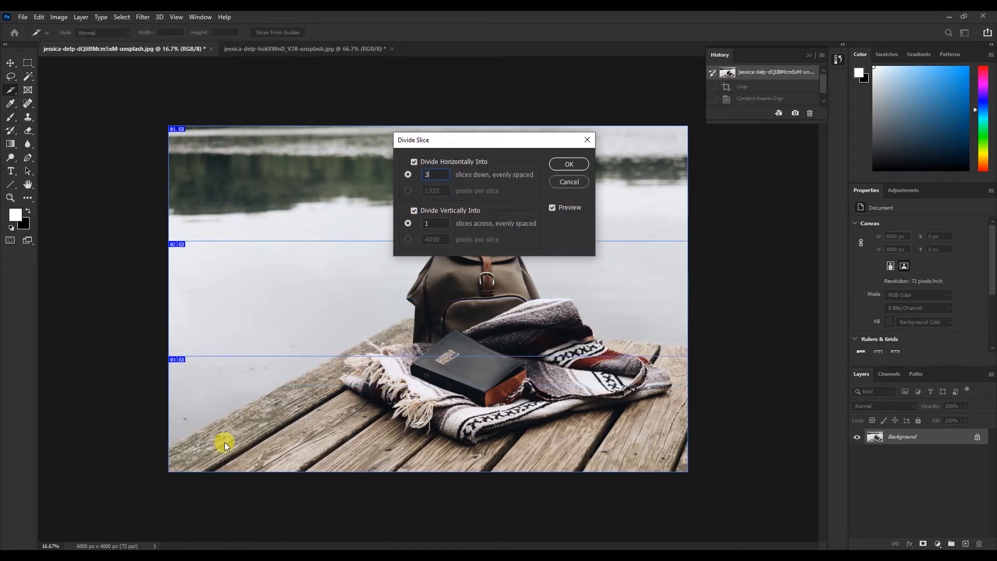
- Divide the photo vertically into 3 evenly spaced slices across and apply the slice division
{"action": "left_click", "coordinate": [429, 224]}
{"action": "double_click", "coordinate": [430, 223]}
{"action": "type", "text": "3"}
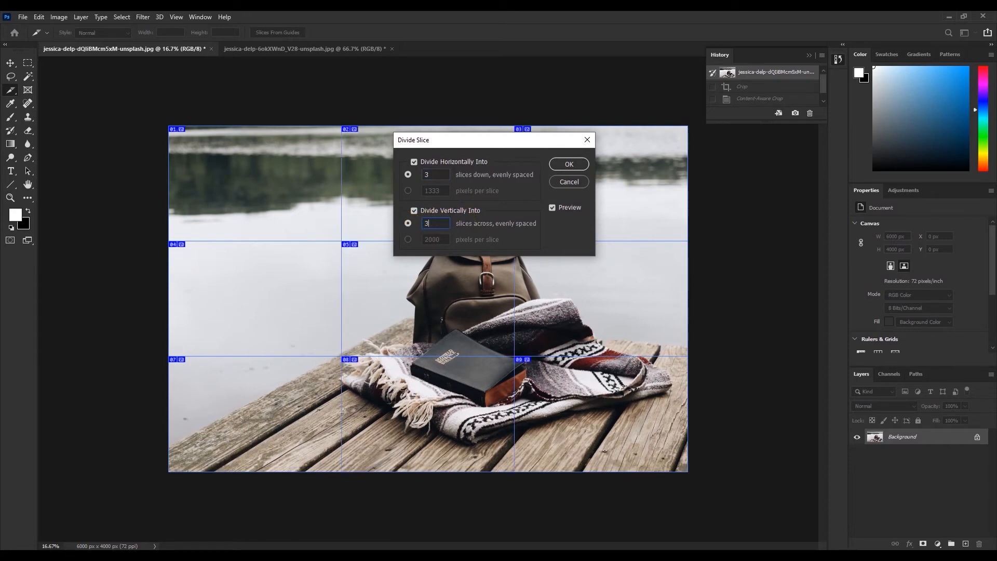
{"action": "left_click_drag", "start_coordinate": [478, 138], "coordinate": [762, 205]}
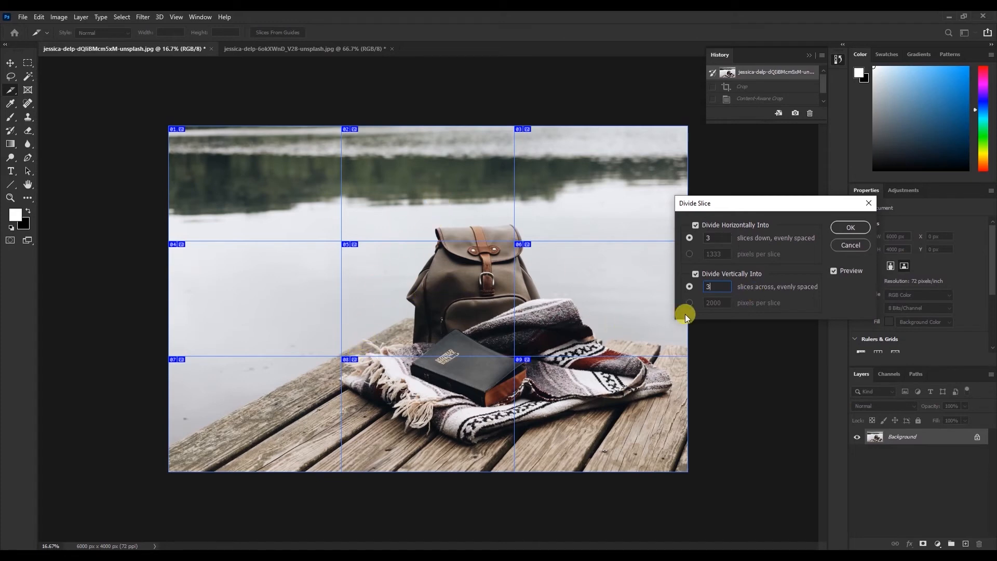
{"action": "left_click", "coordinate": [850, 228]}
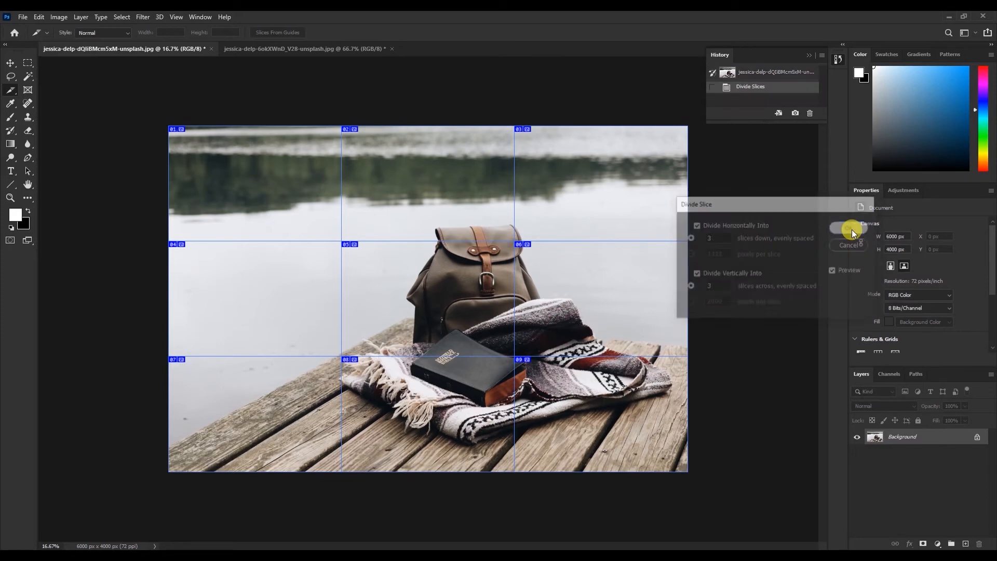
- Select individual slices in turn with the Slice Select Tool, ending on the bottom-middle slice, and return to the Move Tool
{"action": "right_click", "coordinate": [10, 93]}
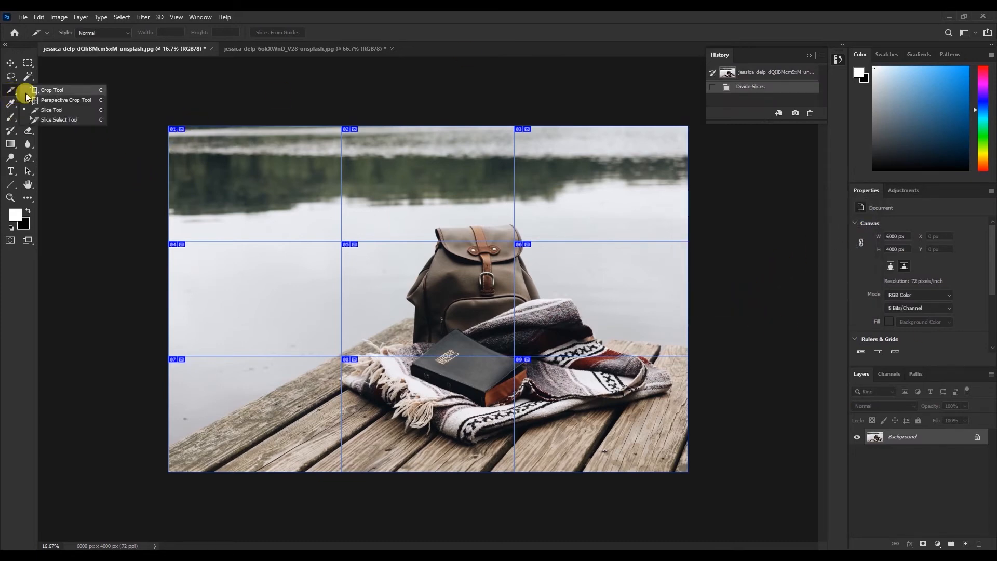
{"action": "left_click", "coordinate": [39, 119]}
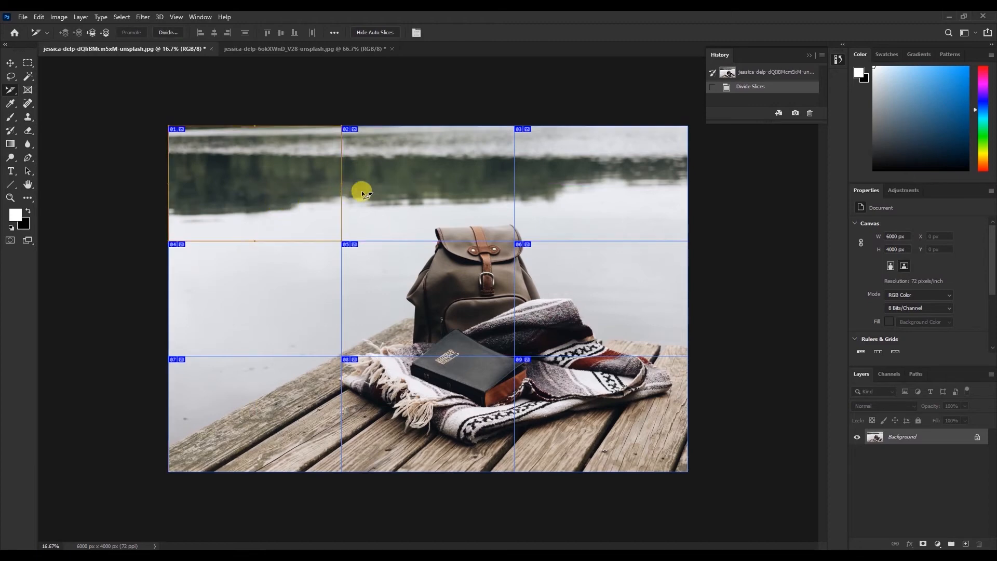
{"action": "left_click", "coordinate": [550, 193]}
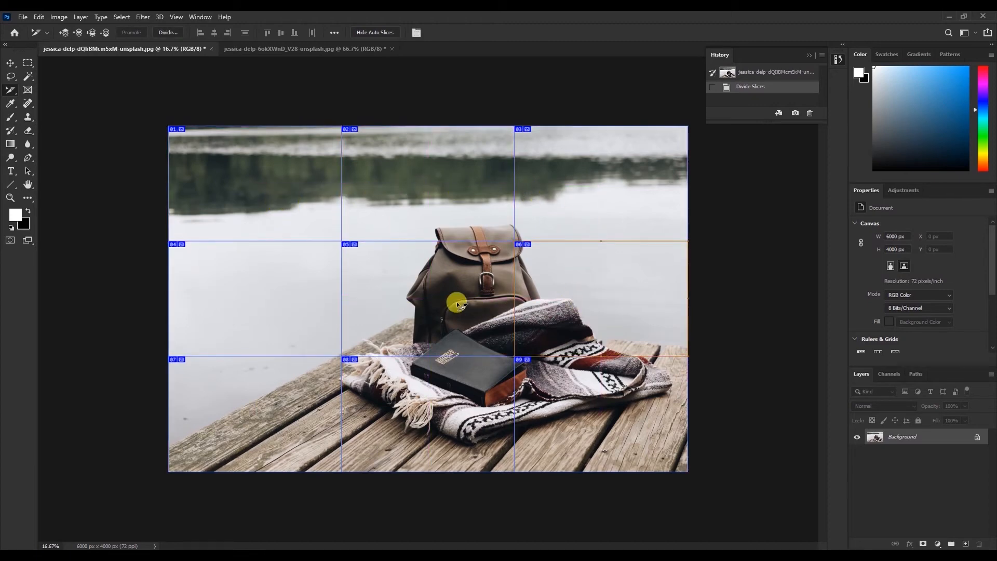
{"action": "left_click", "coordinate": [267, 304]}
{"action": "left_click", "coordinate": [403, 388]}
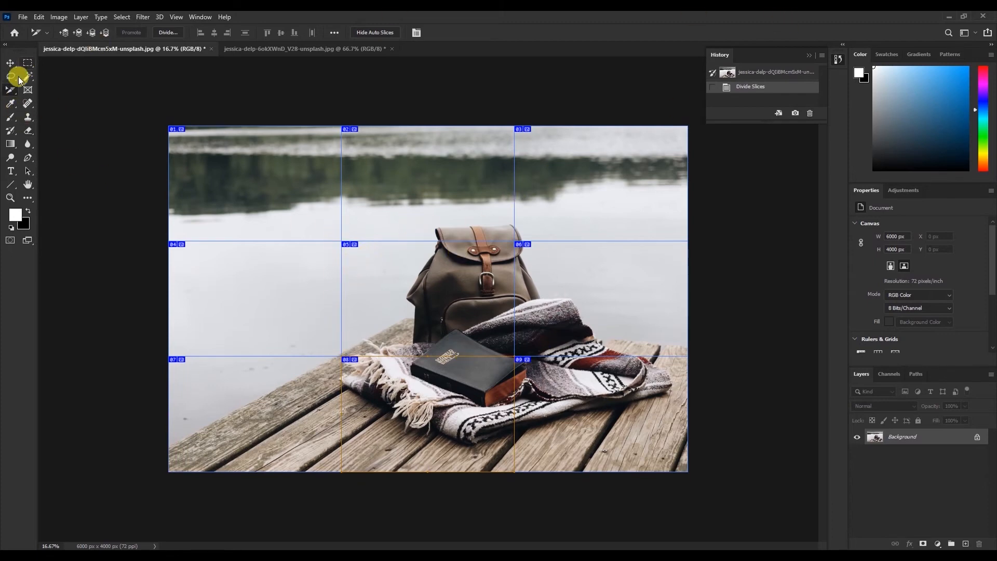
{"action": "left_click", "coordinate": [10, 63]}
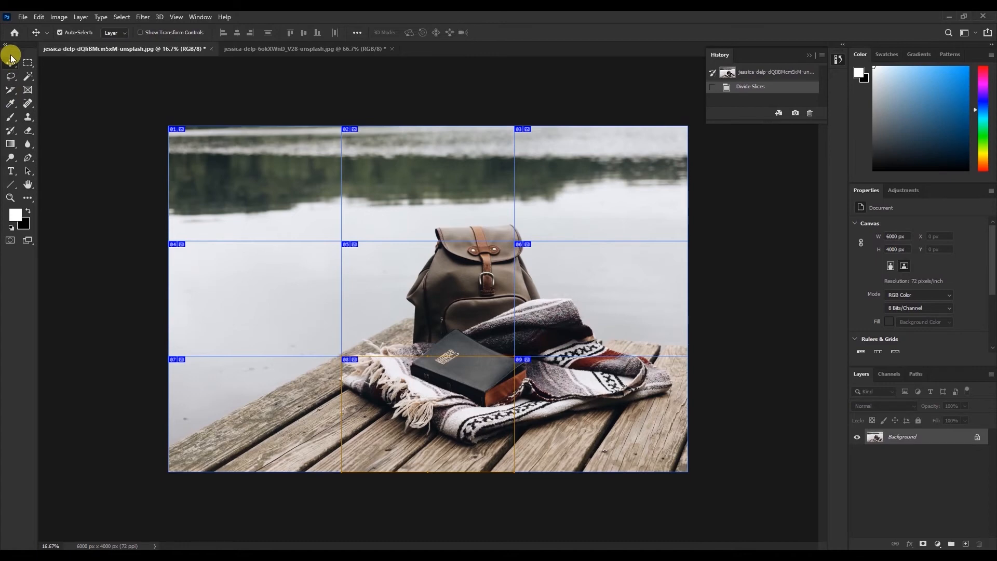
- Export all slices with Save for Web as PNG-24 files, saving images only to the Desktop
{"action": "left_click", "coordinate": [23, 17]}
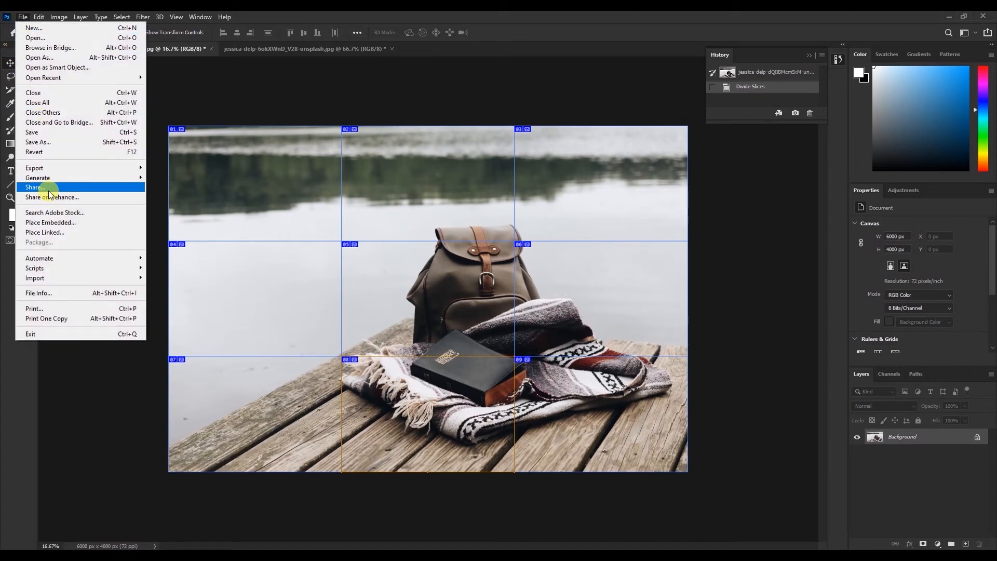
{"action": "mouse_move", "coordinate": [55, 168]}
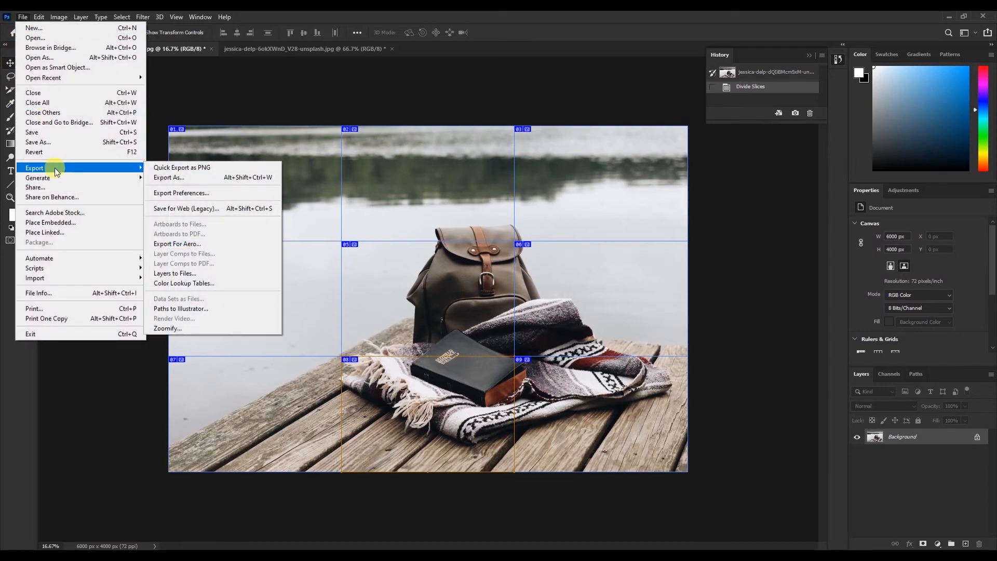
{"action": "left_click", "coordinate": [180, 208]}
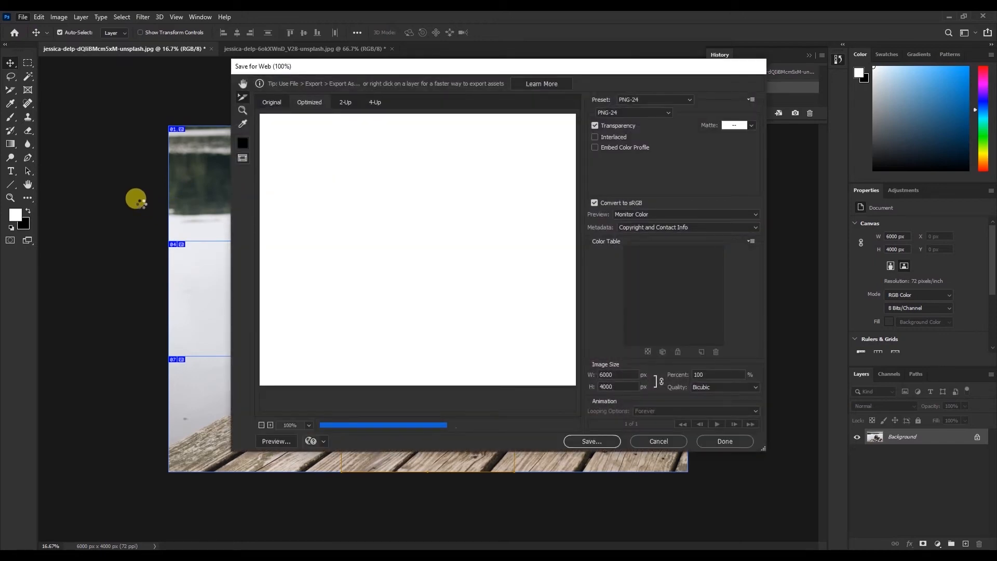
{"action": "left_click", "coordinate": [591, 442]}
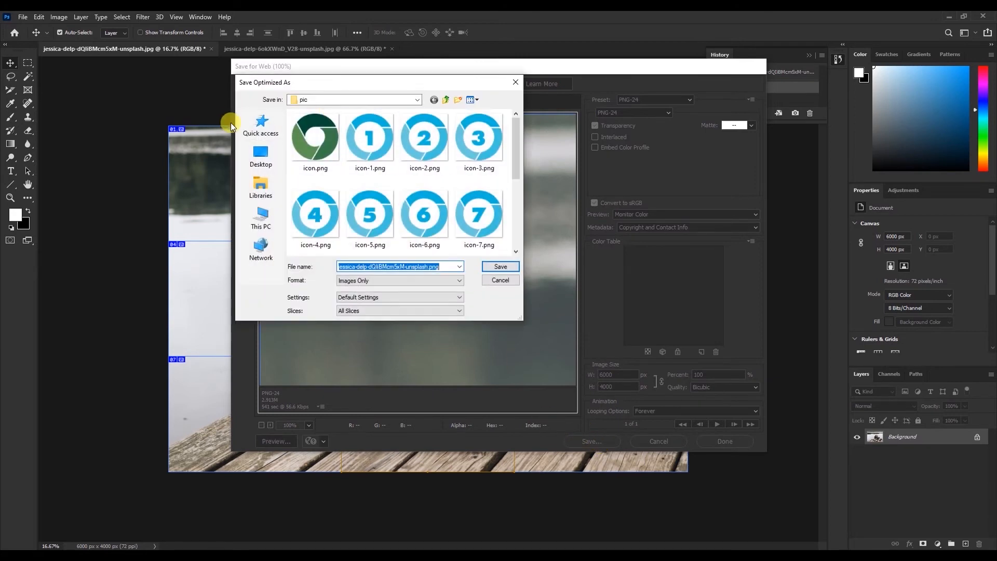
{"action": "left_click", "coordinate": [261, 156]}
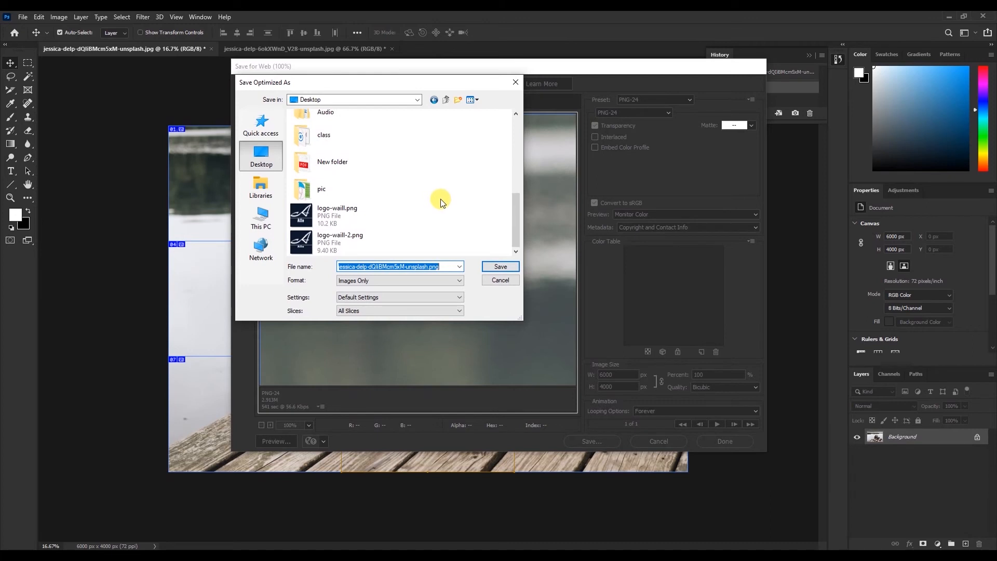
{"action": "scroll", "coordinate": [441, 198], "scroll_direction": "up", "scroll_amount": 4}
{"action": "left_click", "coordinate": [349, 279]}
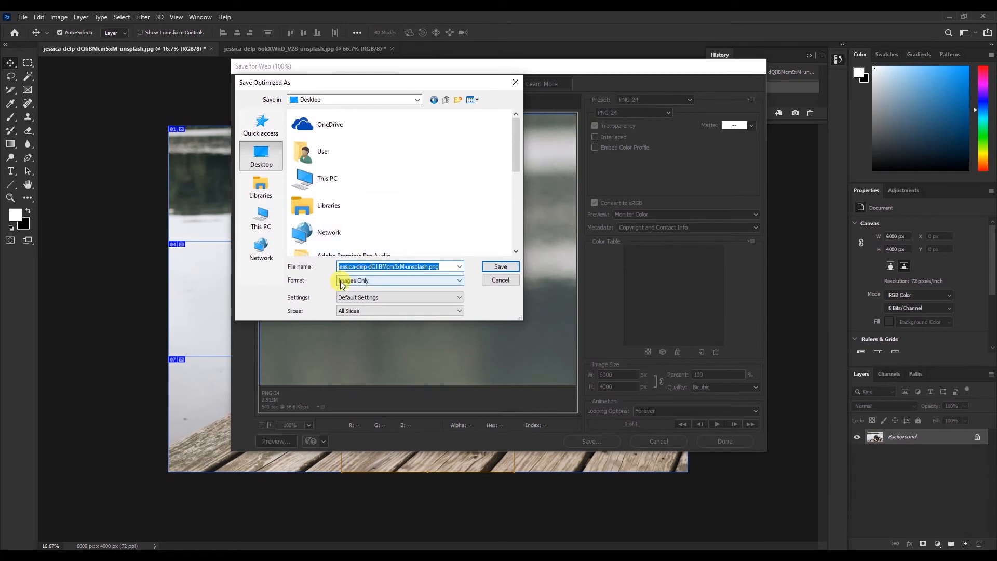
{"action": "left_click", "coordinate": [501, 268]}
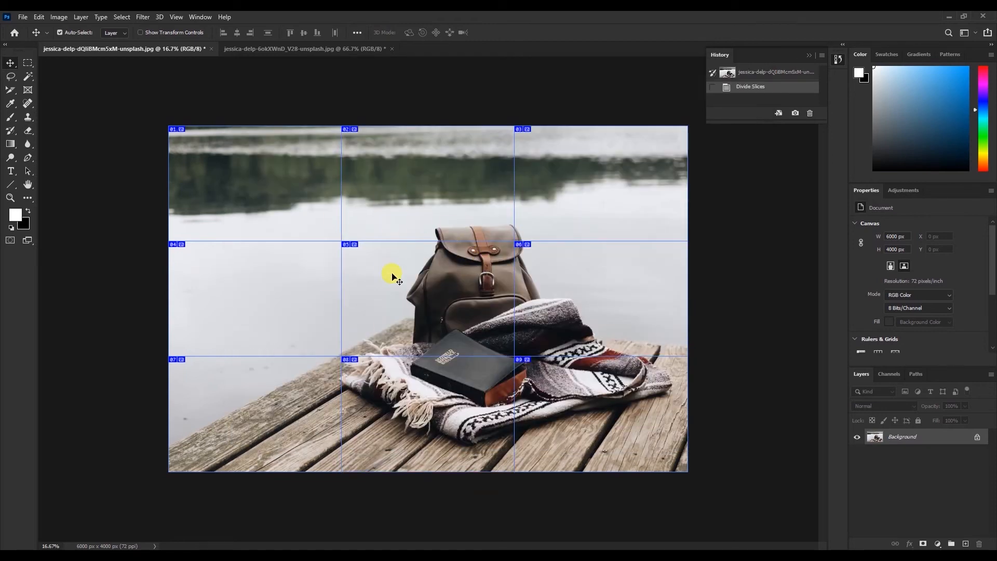
- Switch to the Windows desktop and open the exported images folder
{"action": "left_click", "coordinate": [950, 17]}
{"action": "left_click", "coordinate": [941, 16]}
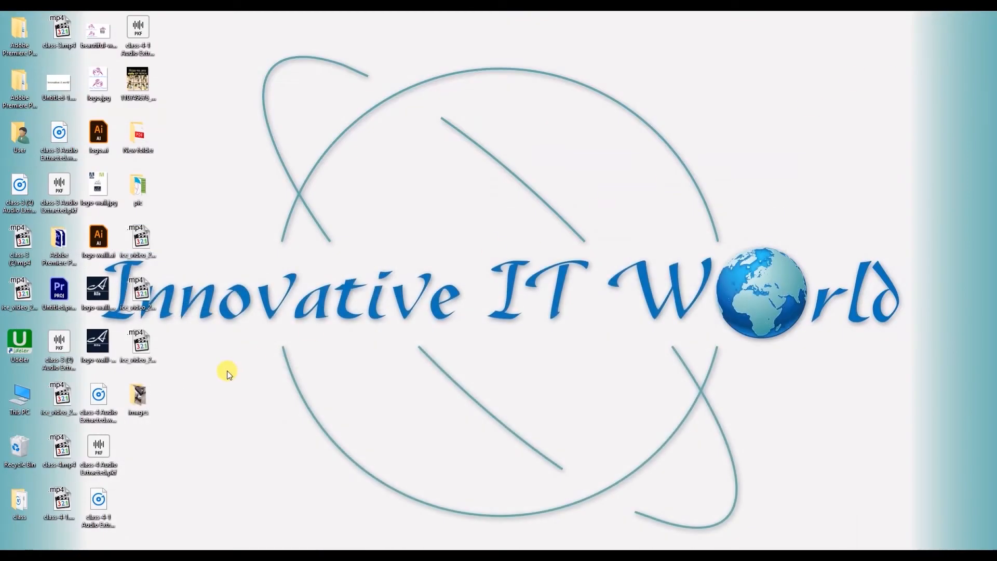
{"action": "left_click", "coordinate": [140, 395]}
{"action": "double_click", "coordinate": [139, 396]}
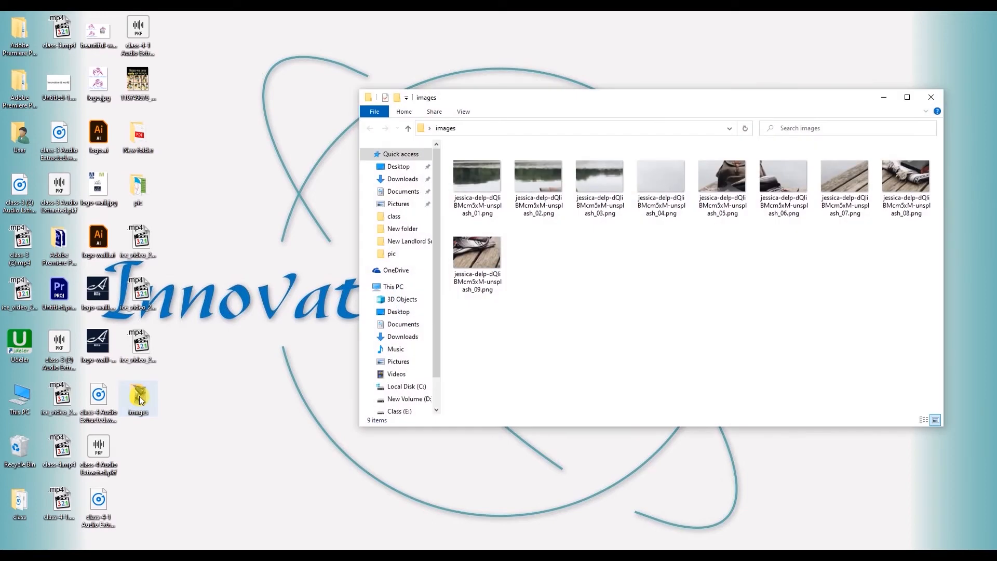
- Maximize the folder window and examine all the exported slice files as extra large icons
{"action": "left_click", "coordinate": [909, 95]}
{"action": "left_click", "coordinate": [105, 30]}
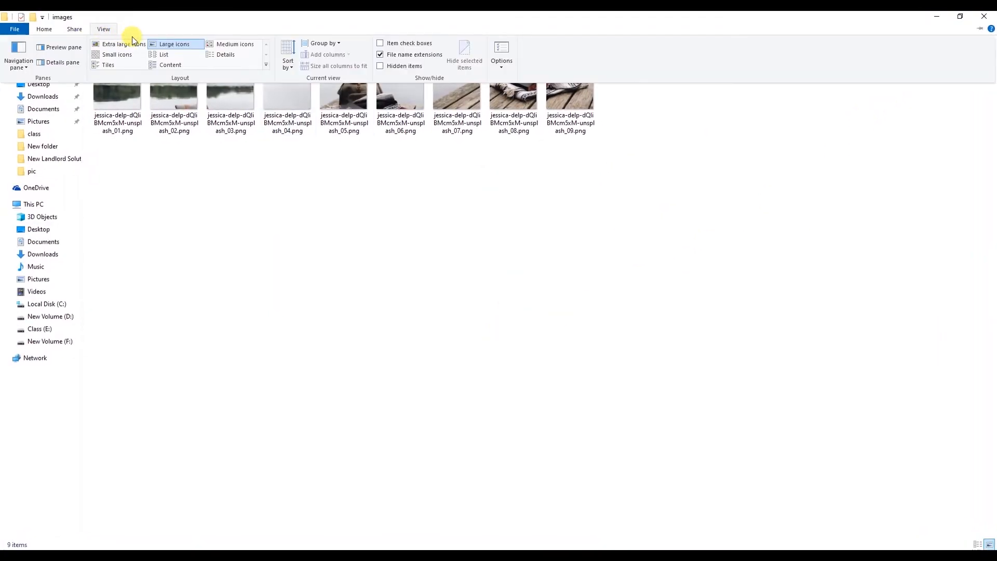
{"action": "left_click", "coordinate": [133, 42]}
{"action": "left_click_drag", "start_coordinate": [182, 380], "coordinate": [987, 125]}
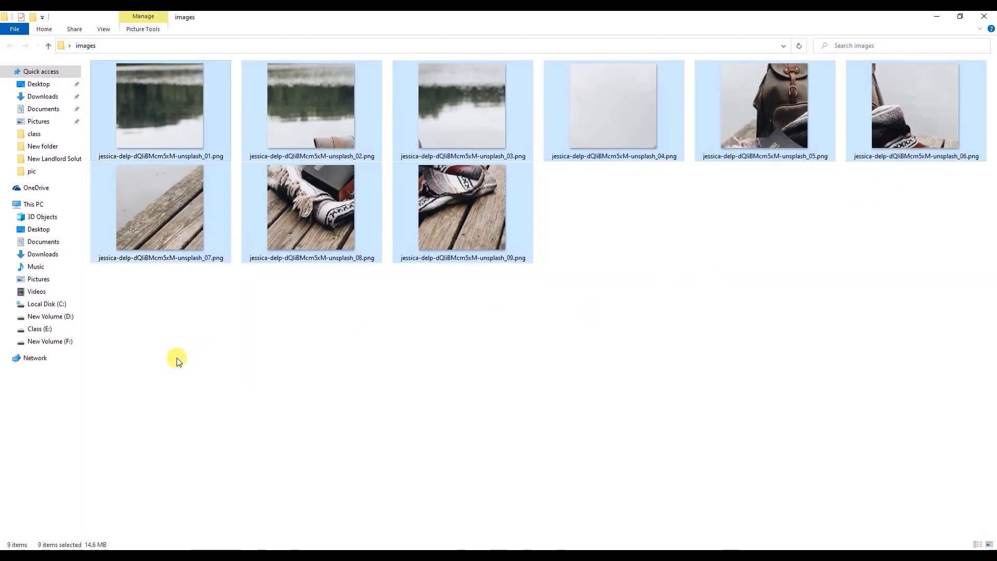
{"action": "left_click", "coordinate": [408, 311]}
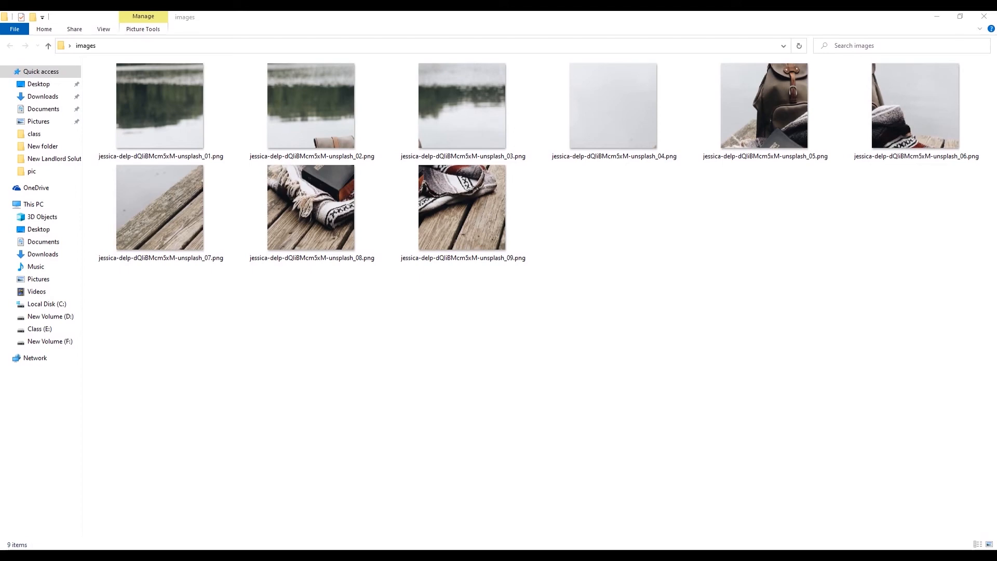
- Switch back to Photoshop and revert the backpack photo to its state before the slice division
{"action": "key", "text": "alt+Tab"}
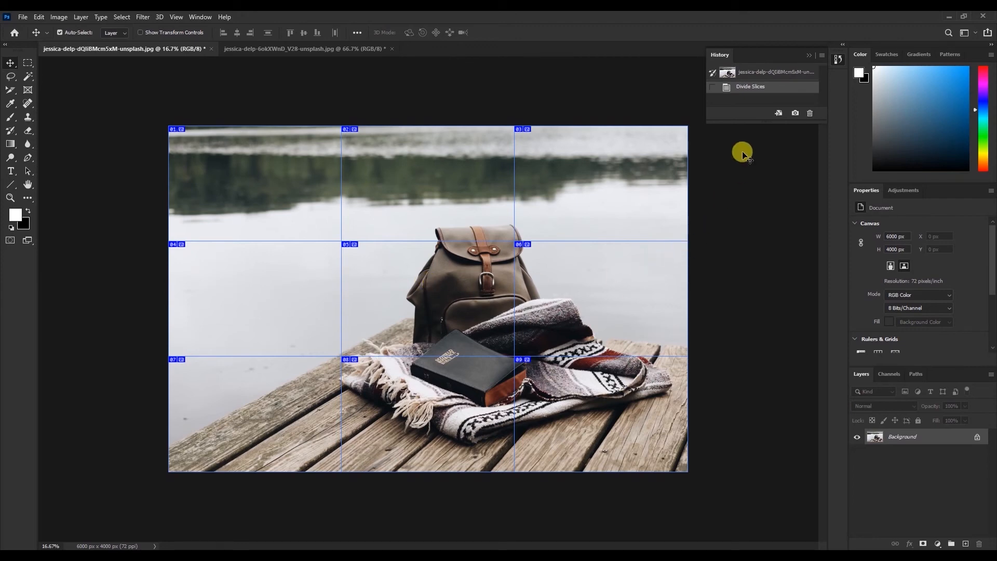
{"action": "left_click", "coordinate": [743, 73]}
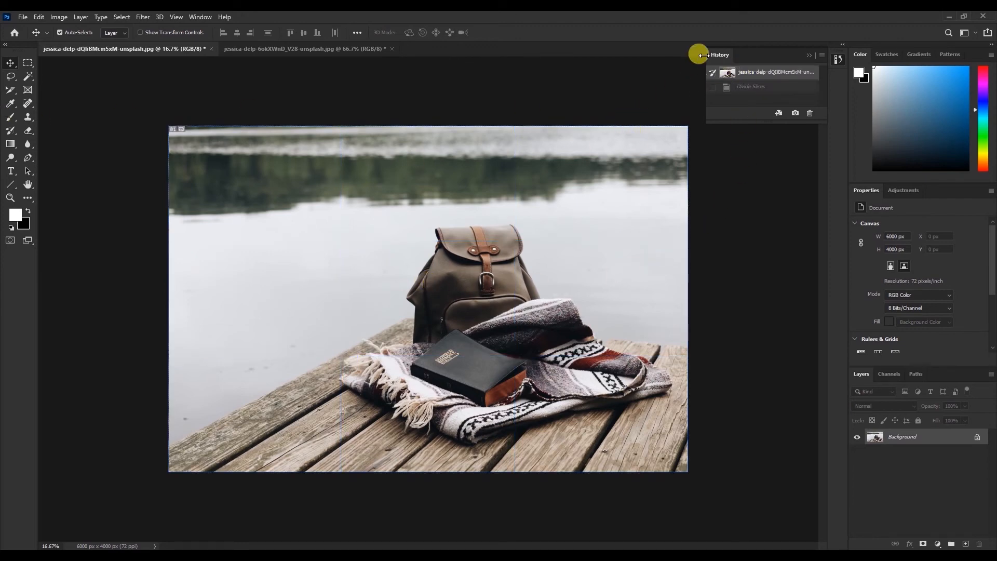
- Draw a single slice around the backpack, blanket and book with the Slice Tool
{"action": "left_click", "coordinate": [13, 91]}
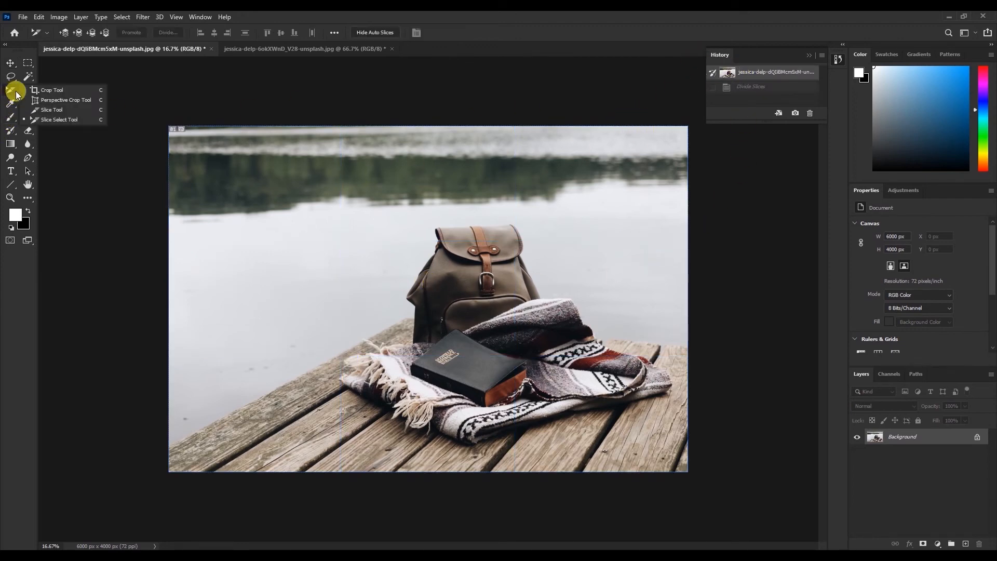
{"action": "left_click", "coordinate": [50, 109]}
{"action": "left_click_drag", "start_coordinate": [338, 211], "coordinate": [679, 444]}
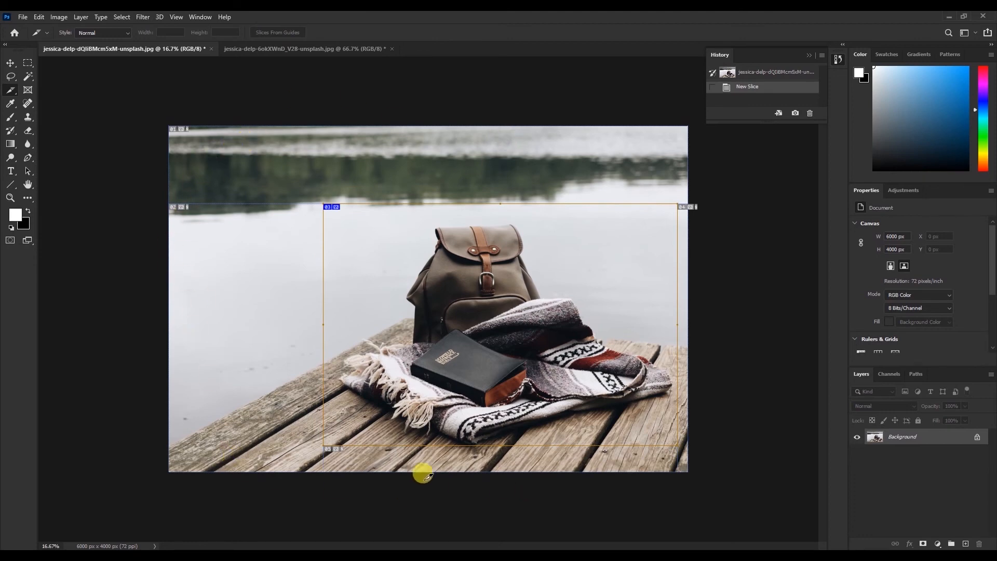
- Export all slices of the backpack photo for web as PNG-24 images into the images folder on the Desktop
{"action": "left_click", "coordinate": [23, 17]}
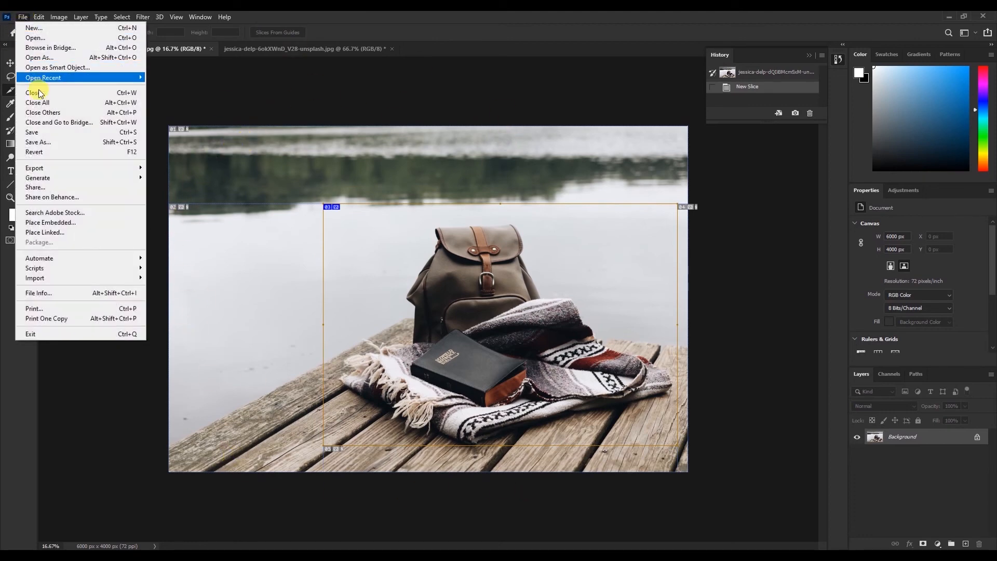
{"action": "mouse_move", "coordinate": [67, 170]}
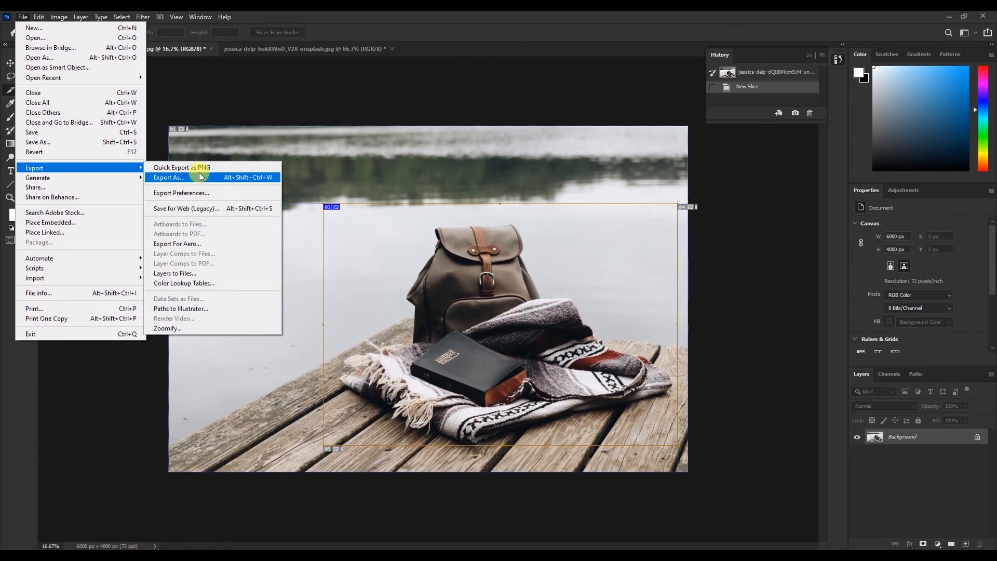
{"action": "left_click", "coordinate": [207, 210]}
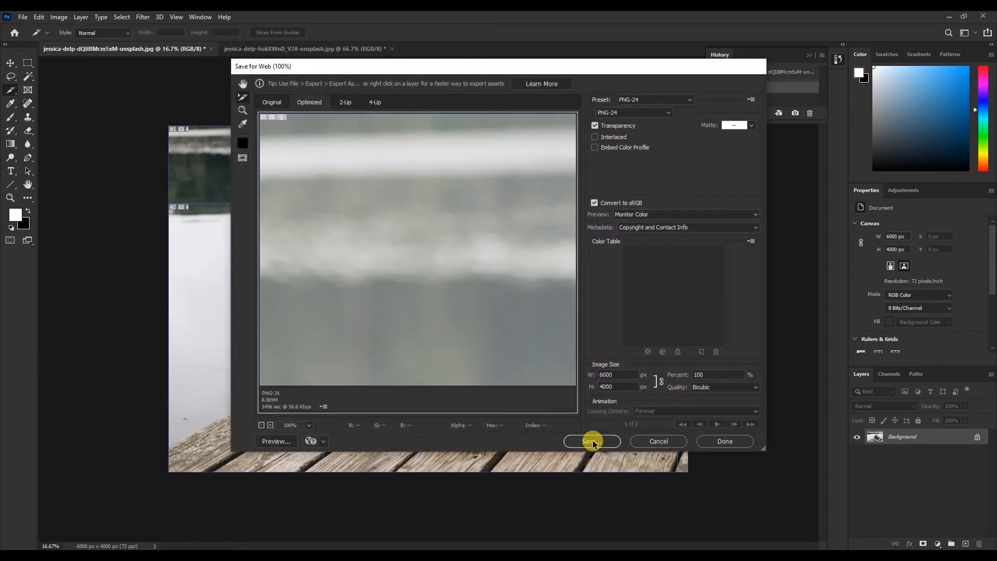
{"action": "left_click", "coordinate": [593, 442]}
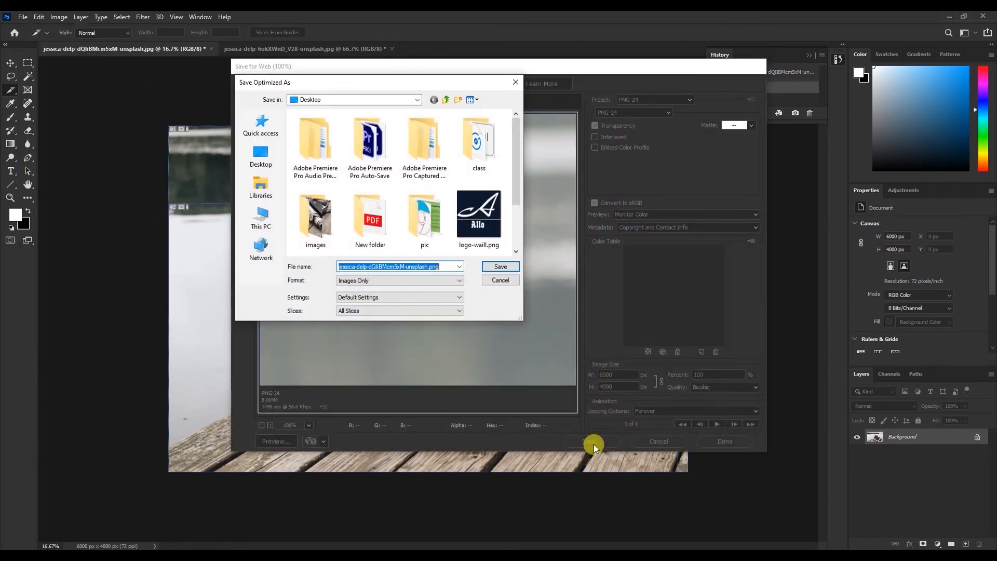
{"action": "scroll", "coordinate": [423, 220], "scroll_direction": "down", "scroll_amount": 2}
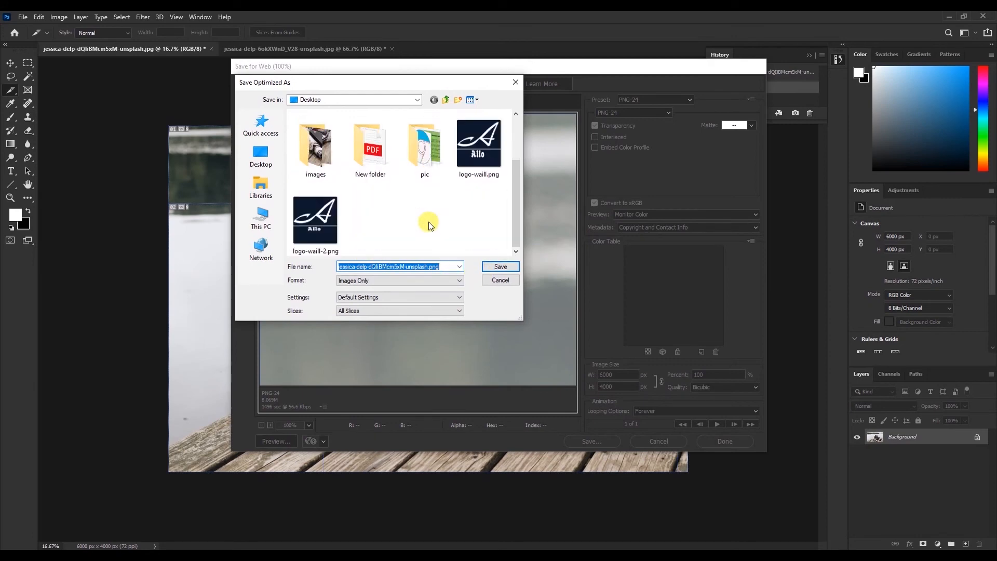
{"action": "double_click", "coordinate": [317, 148]}
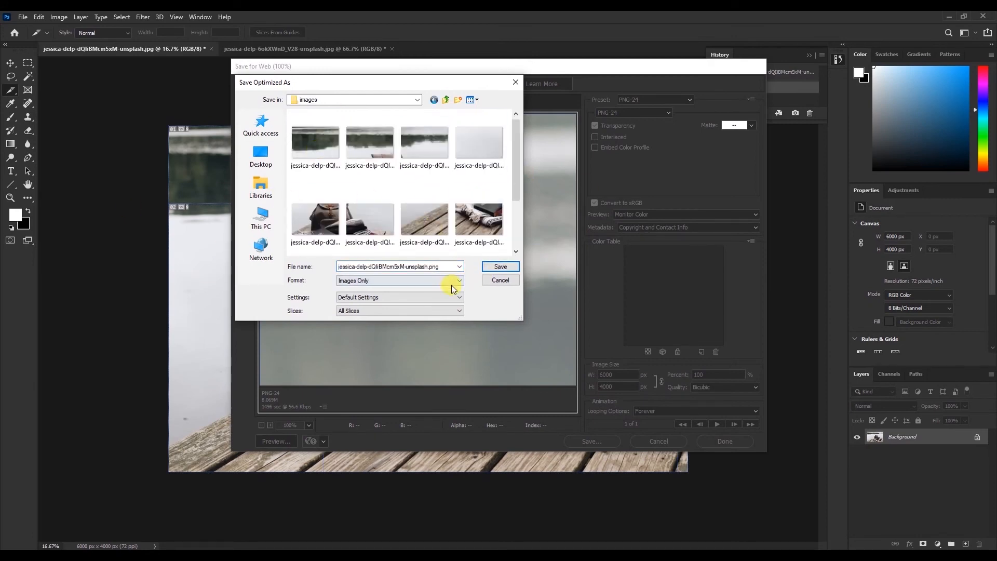
{"action": "left_click", "coordinate": [500, 266]}
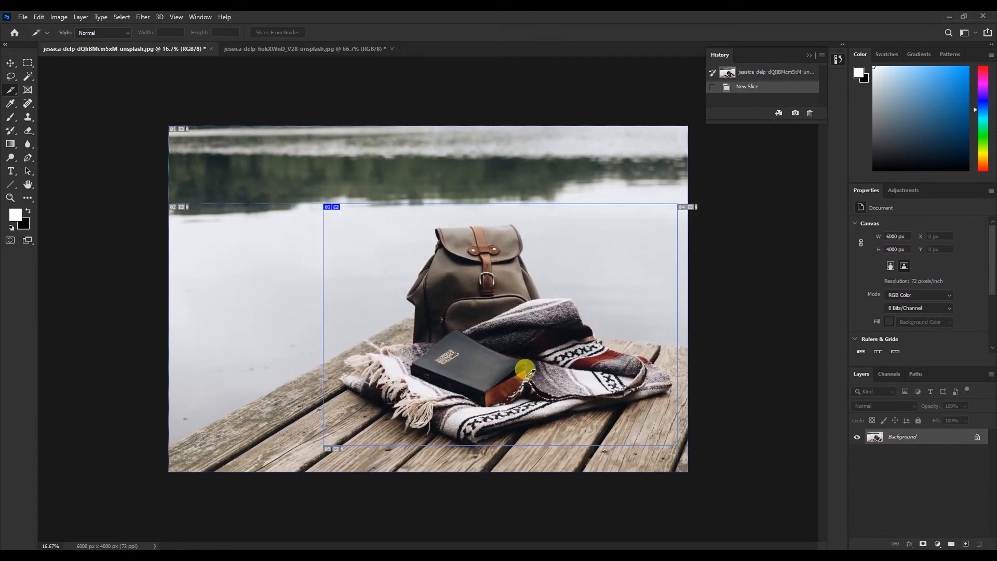
- Switch to File Explorer, open the nested images folder and examine the slice files around the backpack slice
{"action": "left_click", "coordinate": [949, 16]}
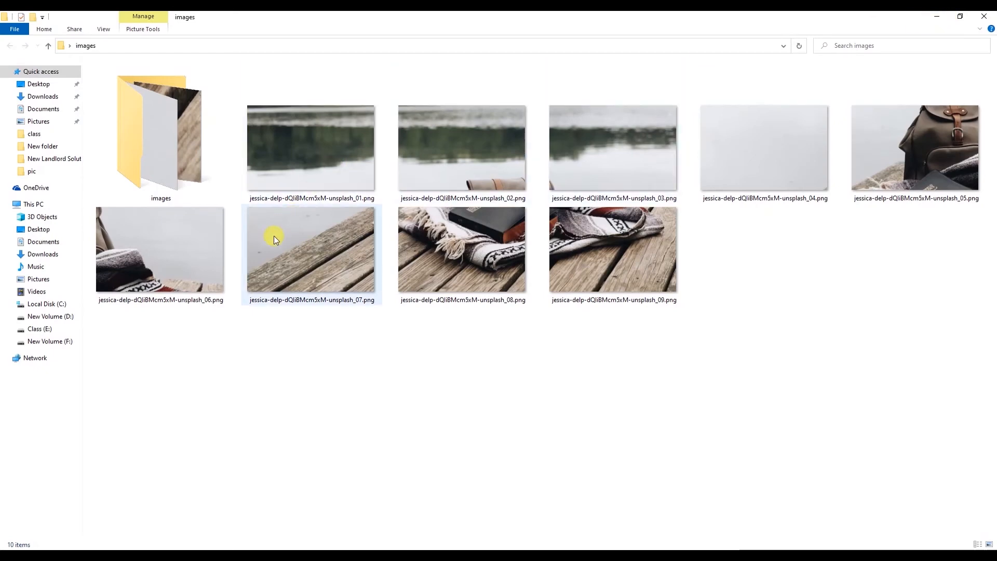
{"action": "double_click", "coordinate": [143, 149]}
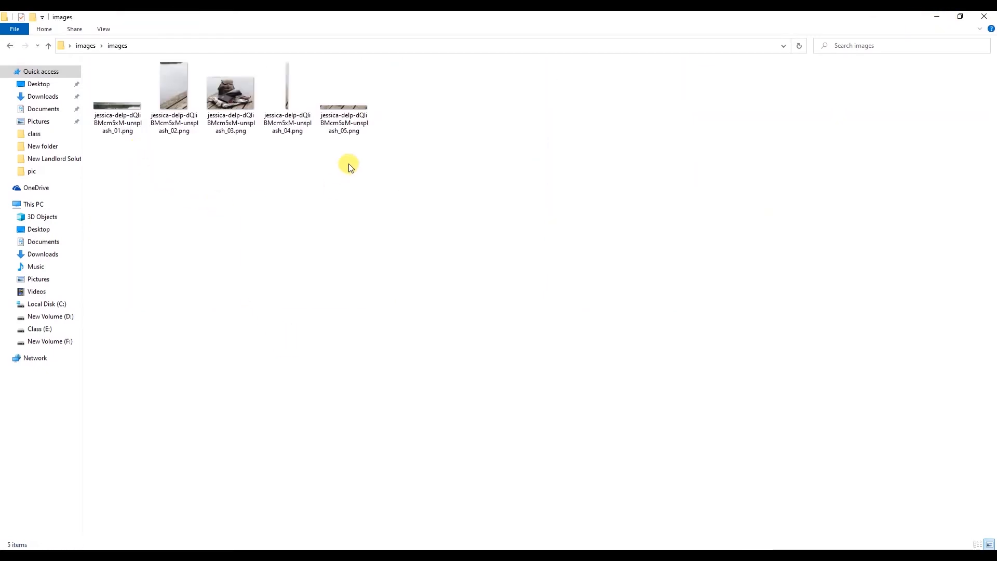
{"action": "left_click_drag", "start_coordinate": [101, 187], "coordinate": [208, 113]}
{"action": "left_click_drag", "start_coordinate": [278, 175], "coordinate": [357, 95]}
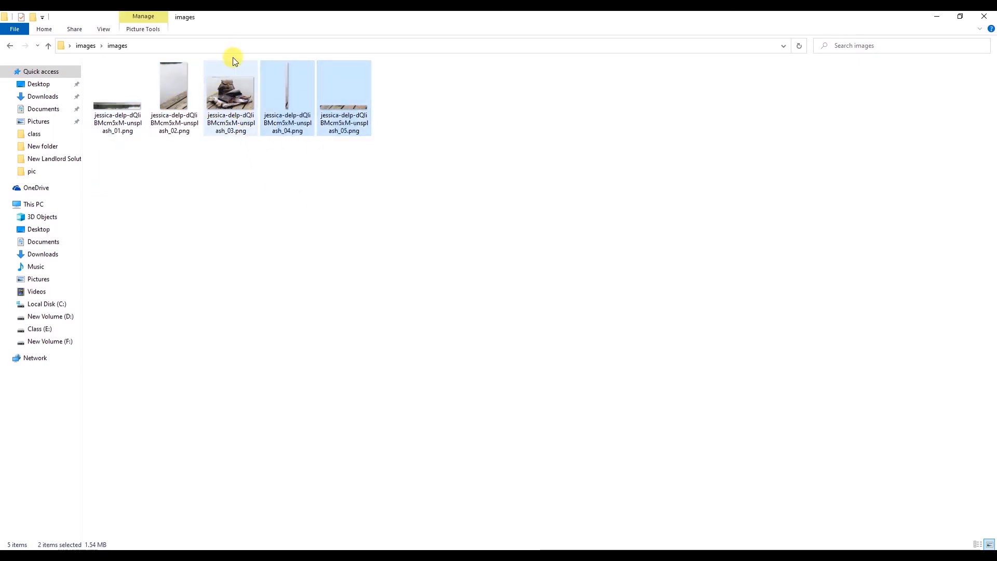
- View the exported backpack slice ending in _03.png in Photos, then close the viewer
{"action": "double_click", "coordinate": [226, 102]}
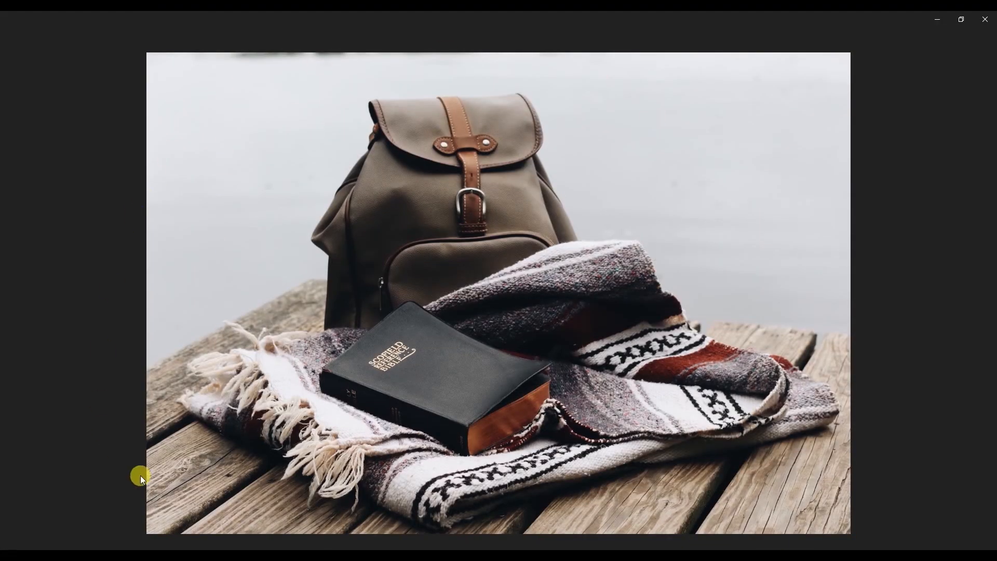
{"action": "mouse_move", "coordinate": [389, 198]}
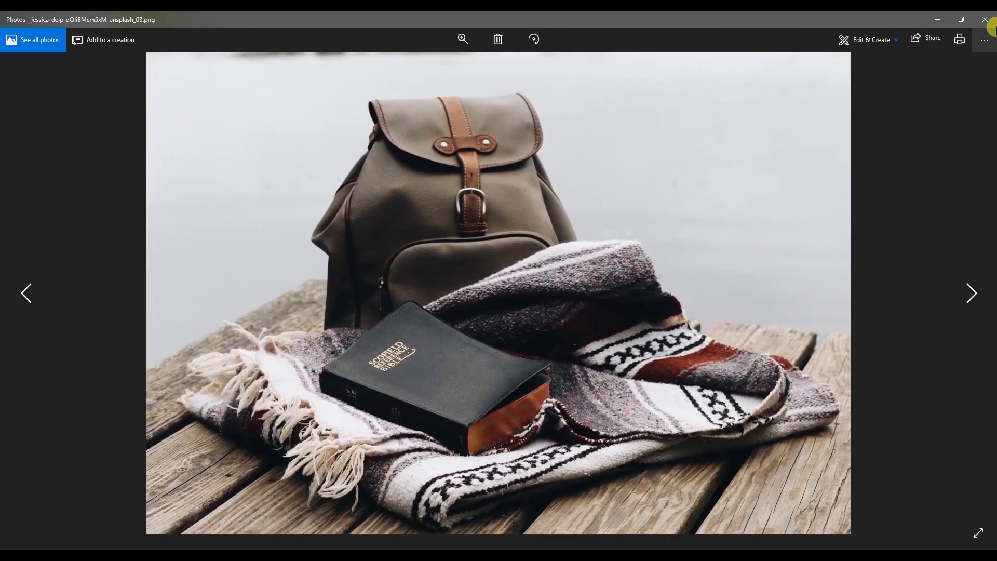
{"action": "left_click", "coordinate": [985, 19]}
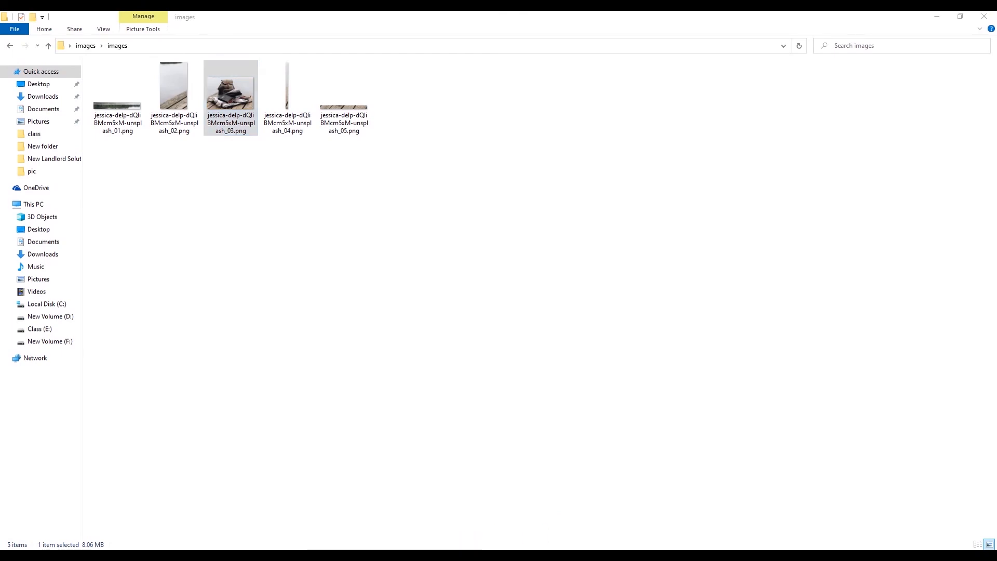